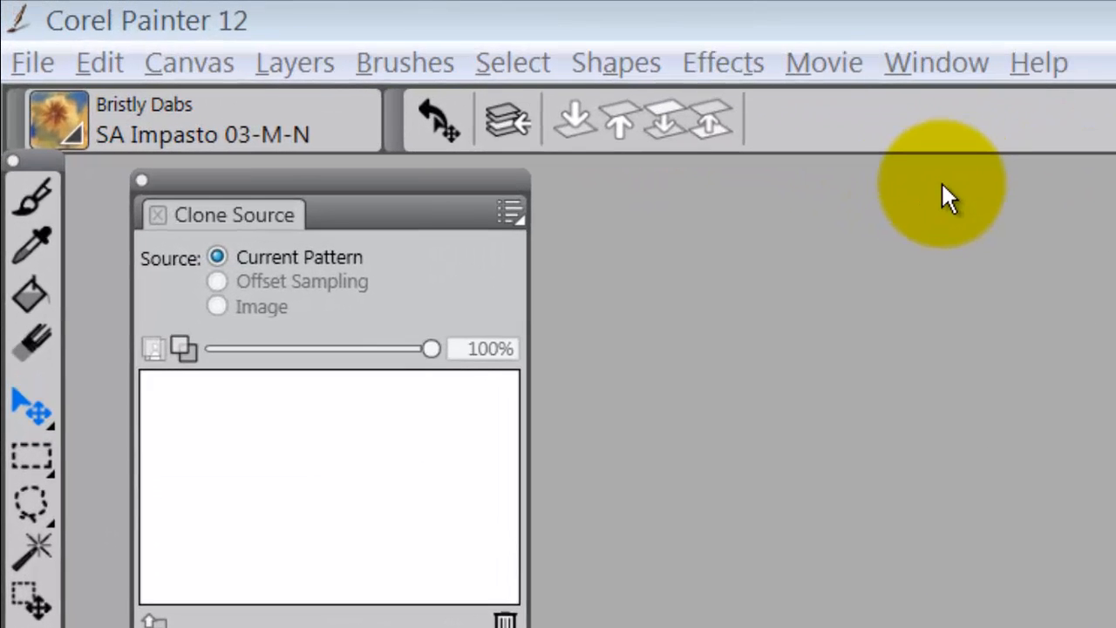
Create a new movie named Painter Factory Test with a resolution of 72 pixels per inch
{"action": "left_click", "coordinate": [826, 66]}
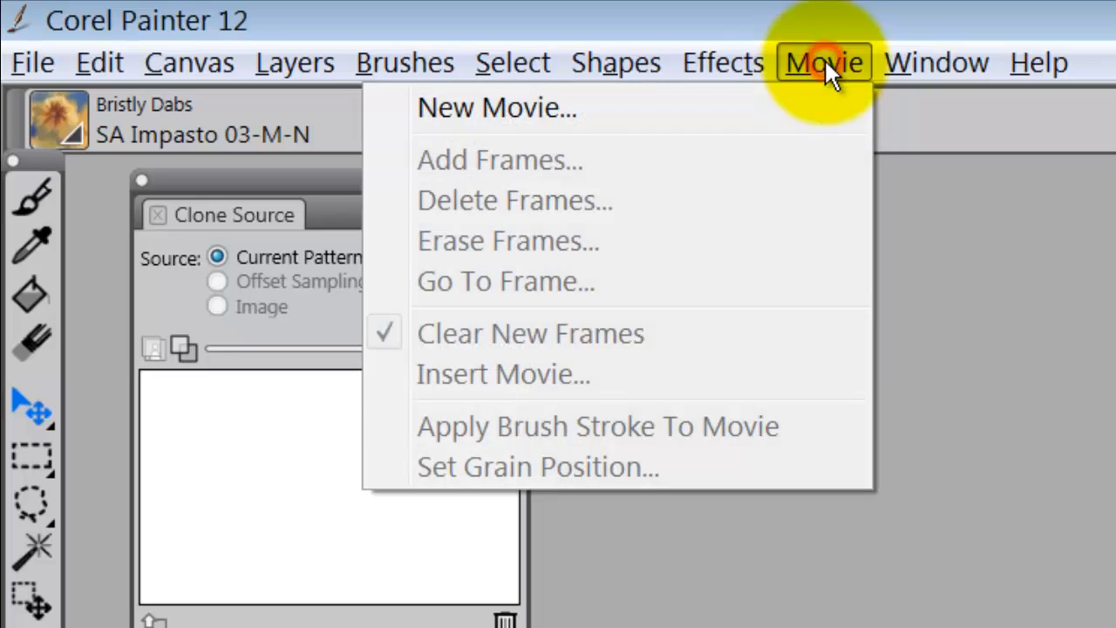
{"action": "left_click", "coordinate": [798, 105]}
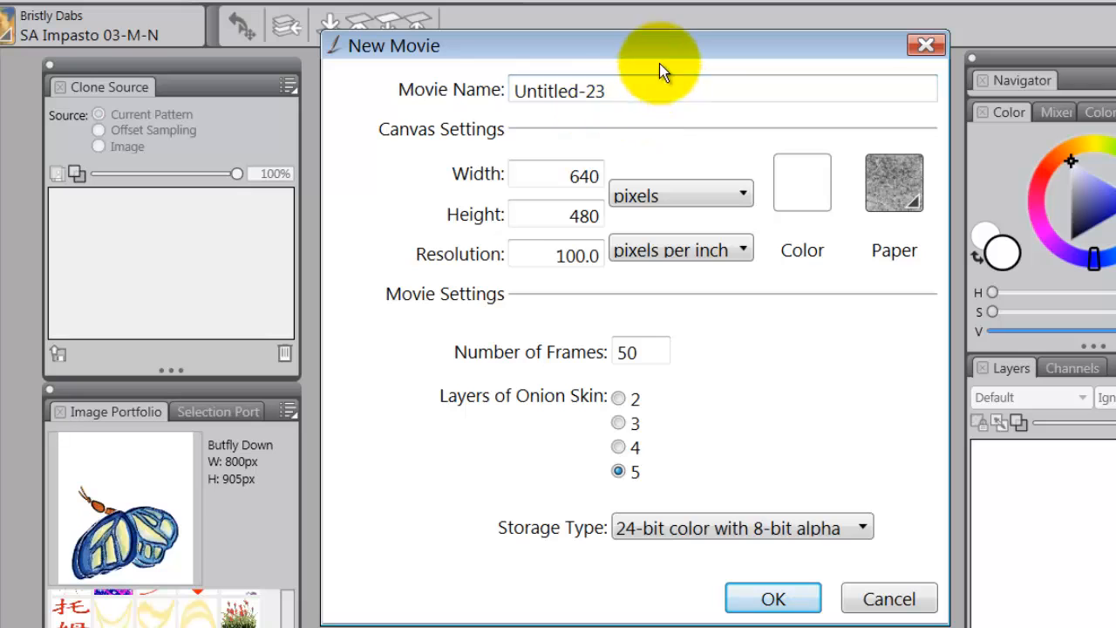
{"action": "left_click_drag", "start_coordinate": [661, 61], "coordinate": [491, 122]}
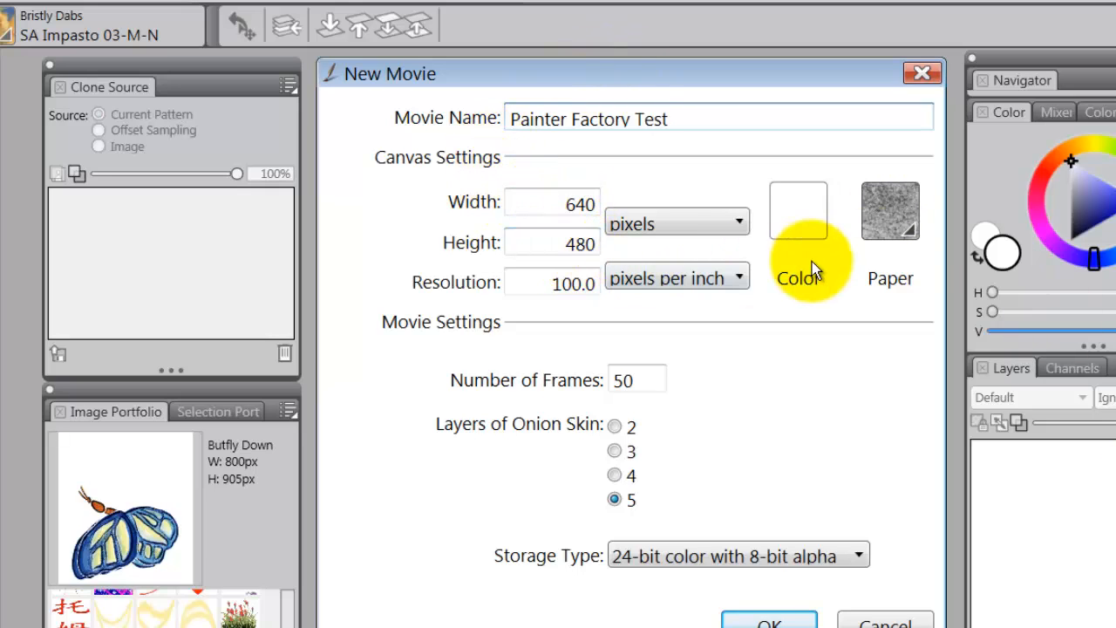
{"action": "left_click", "coordinate": [551, 283]}
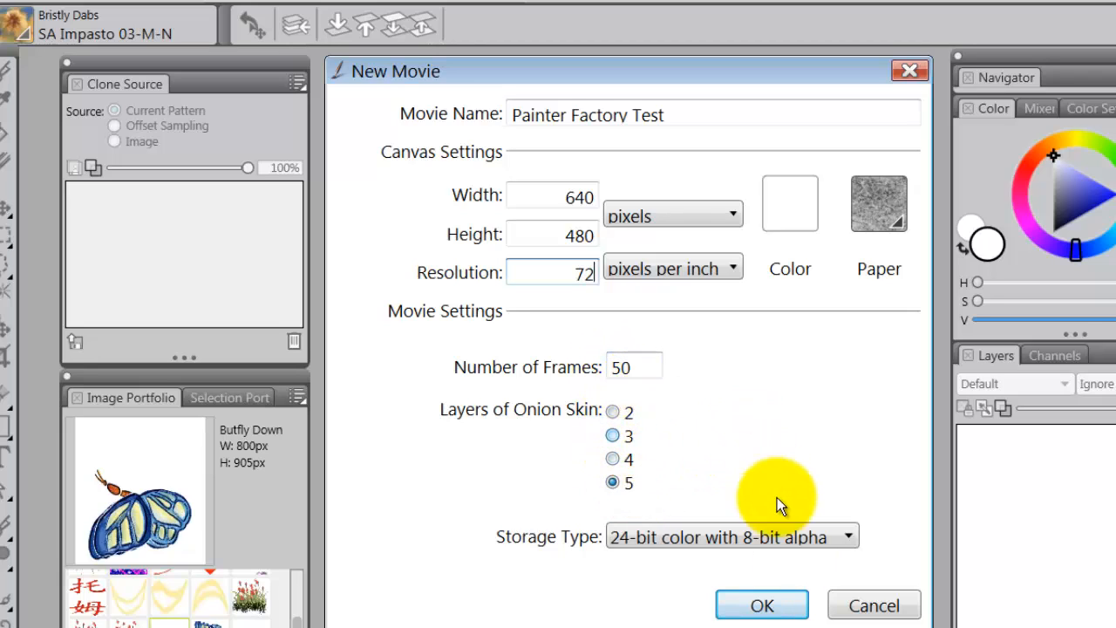
{"action": "left_click", "coordinate": [764, 606]}
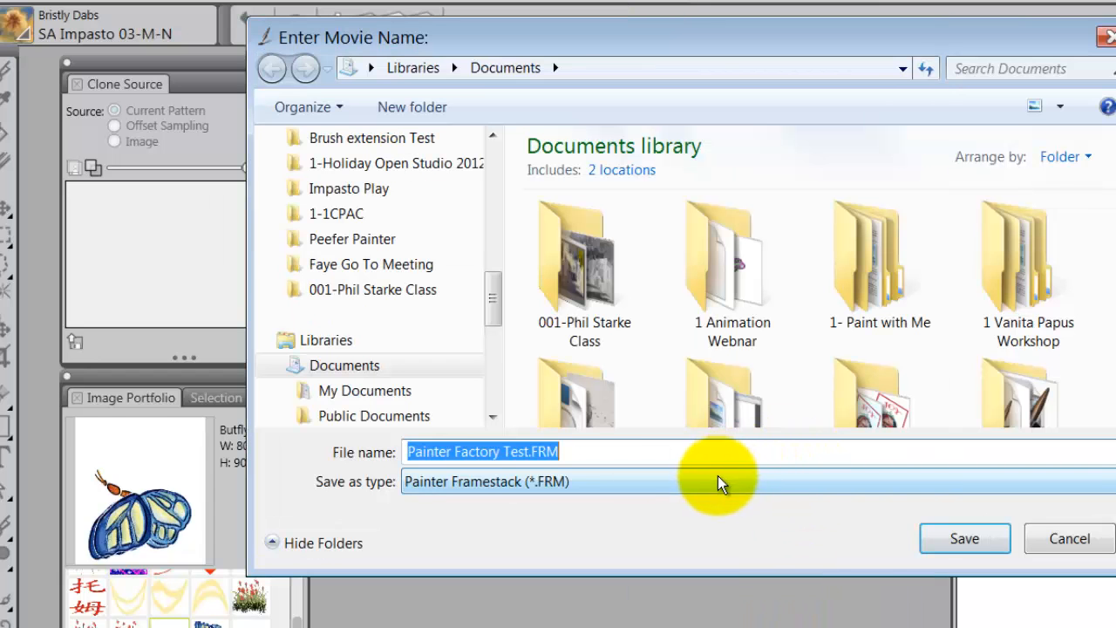
Save the movie as Painter Factory Test.FRM, replacing the existing file, and move its window clear of the panels
{"action": "left_click", "coordinate": [976, 542]}
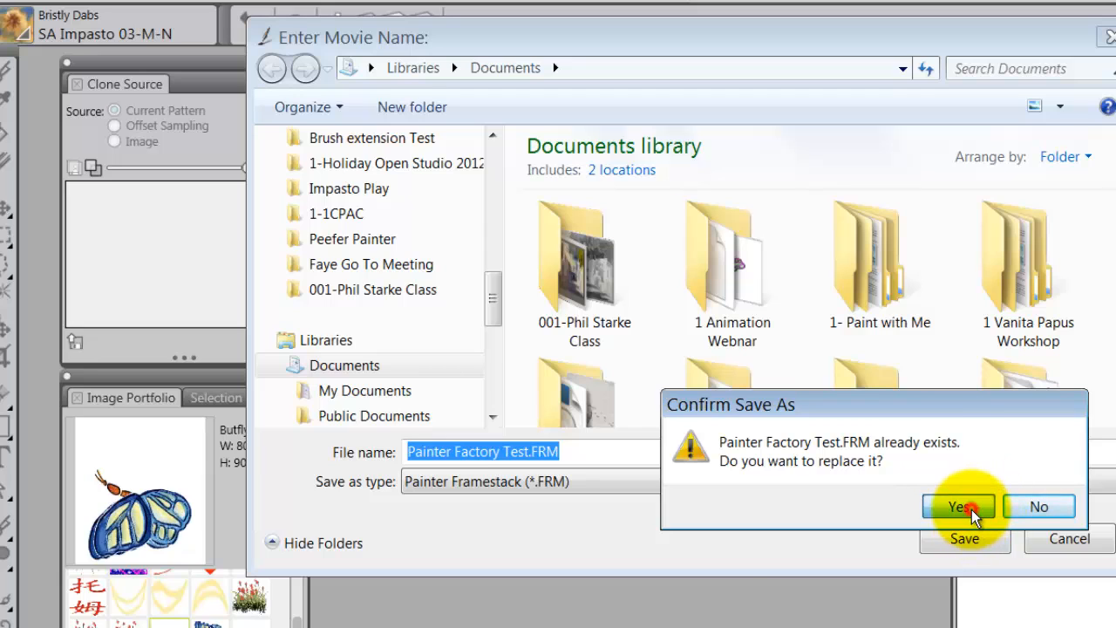
{"action": "left_click", "coordinate": [974, 512]}
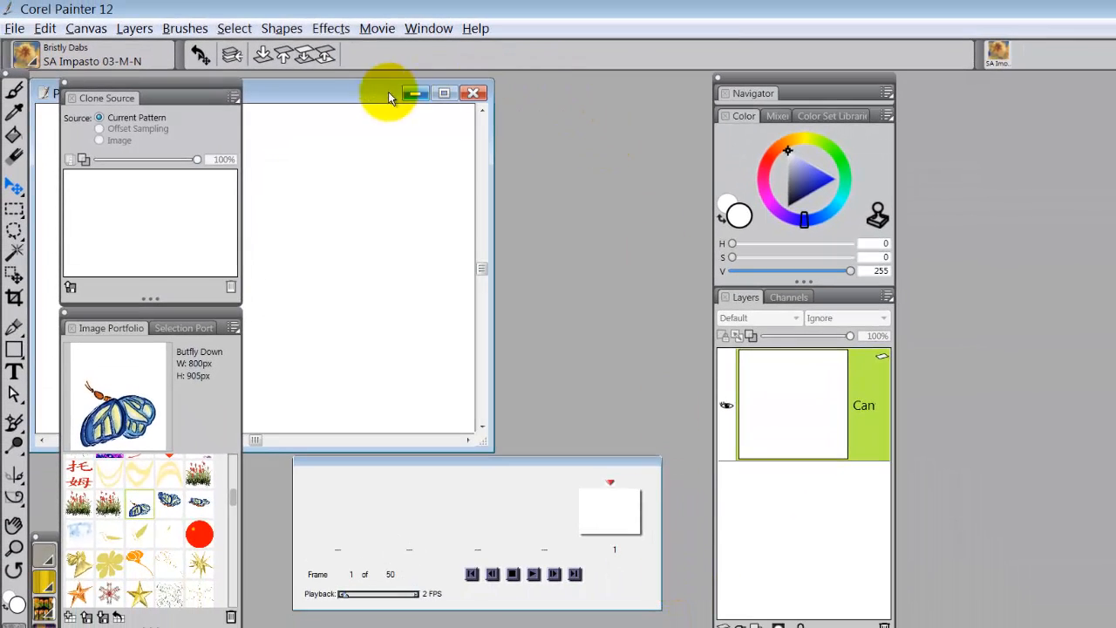
{"action": "mouse_move", "coordinate": [368, 94]}
{"action": "left_mouse_down"}
{"action": "mouse_move", "coordinate": [591, 93]}
{"action": "mouse_move", "coordinate": [582, 89]}
{"action": "left_mouse_up"}
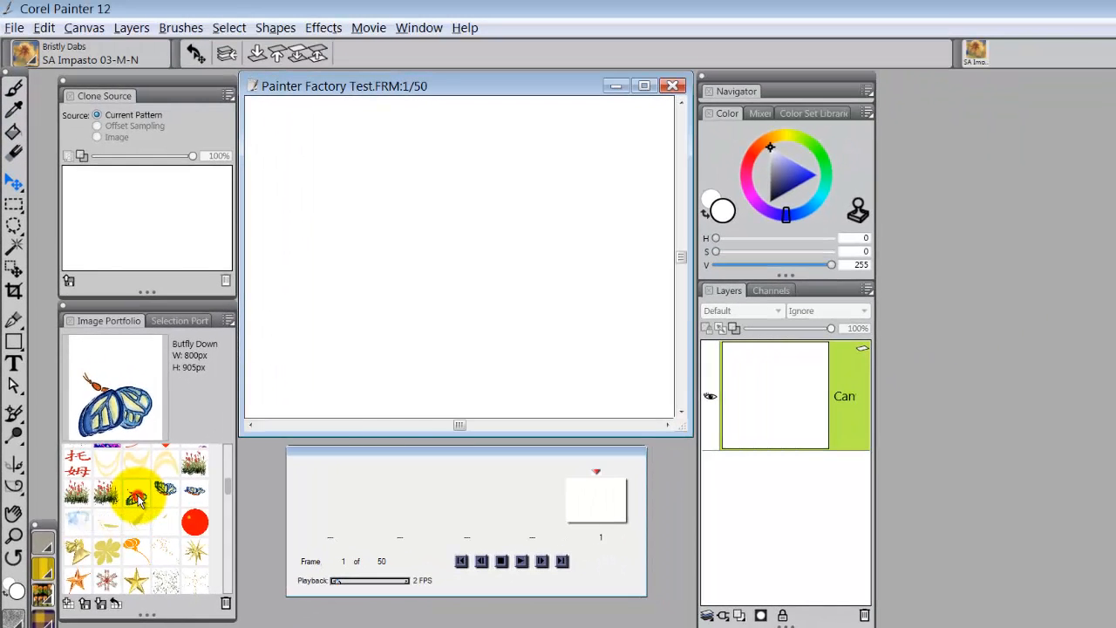
Place the Butfly Down, Butfly Mid and Butfly Top portfolio images on frame 1 as separate layers
{"action": "left_click", "coordinate": [137, 499]}
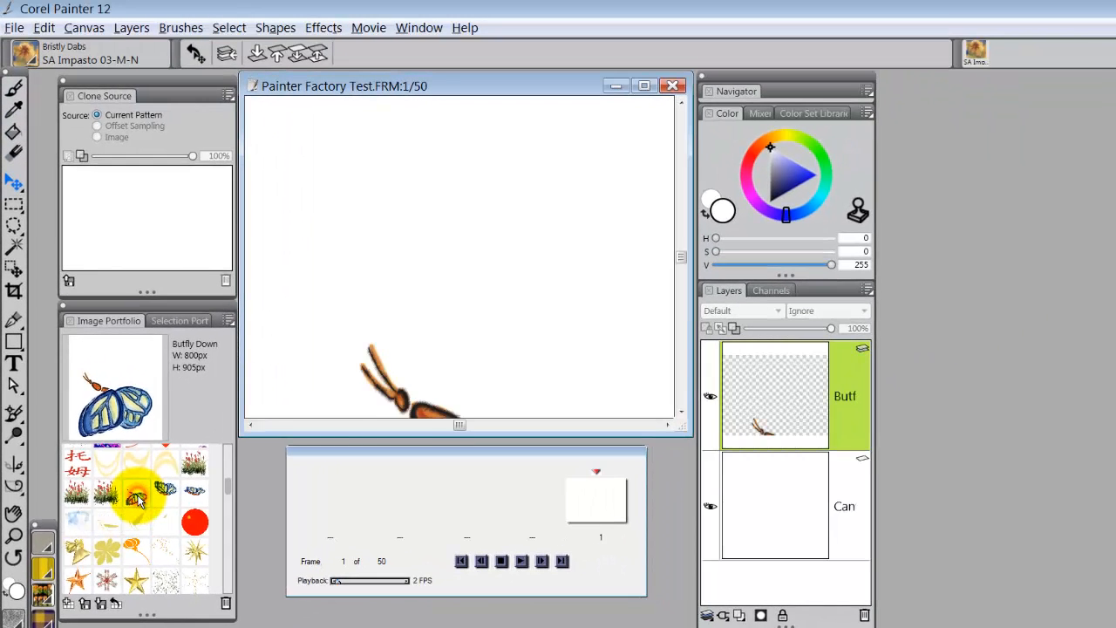
{"action": "left_click", "coordinate": [197, 495]}
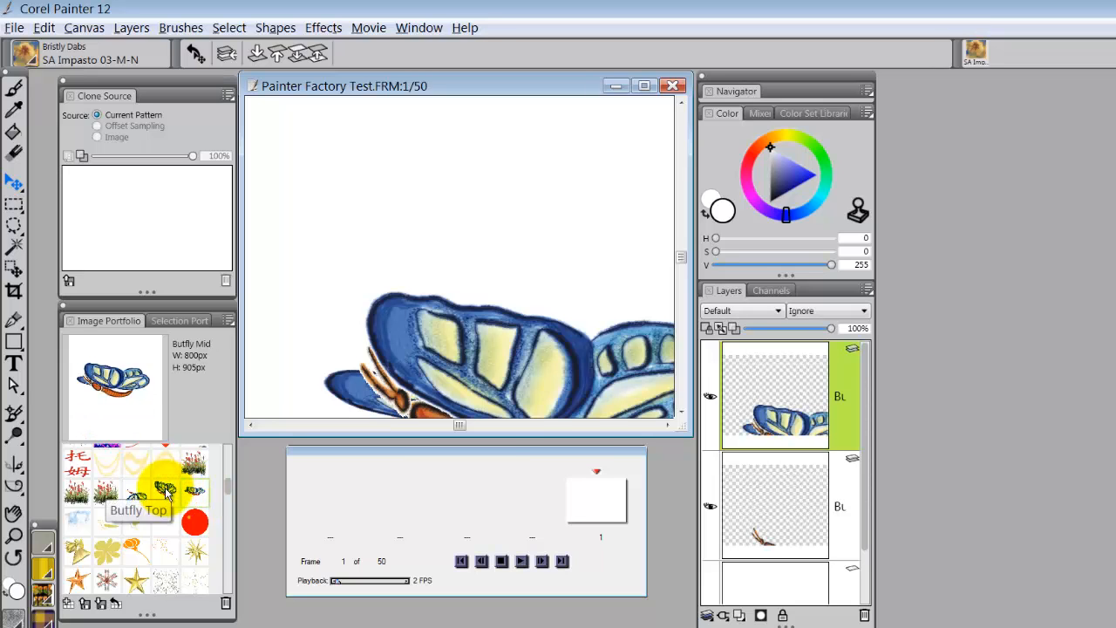
{"action": "left_click", "coordinate": [164, 491]}
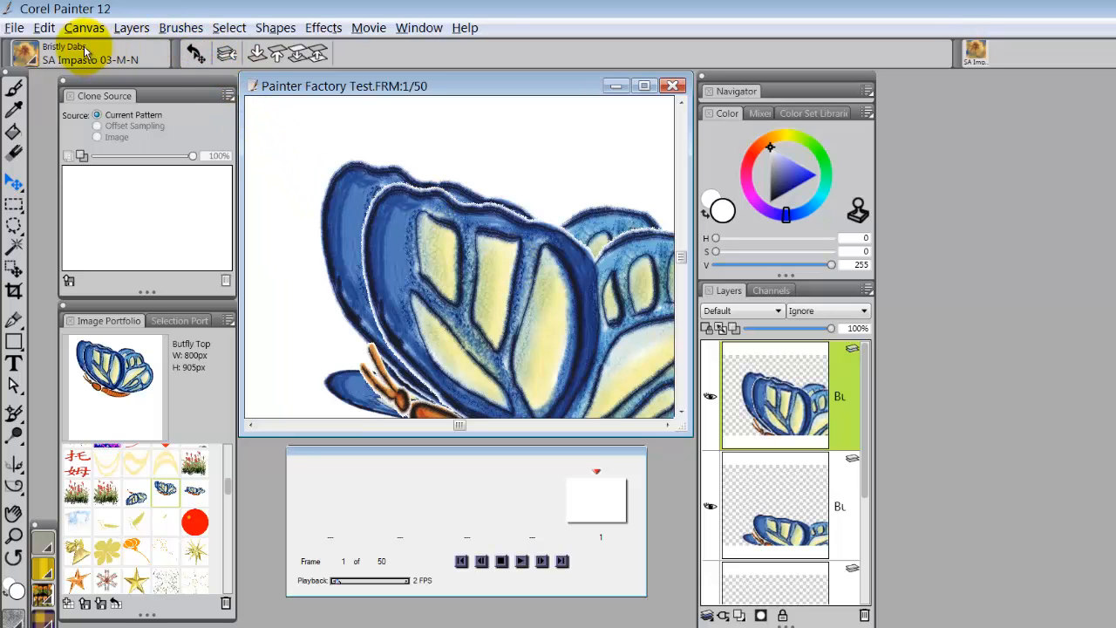
{"action": "left_click", "coordinate": [45, 27]}
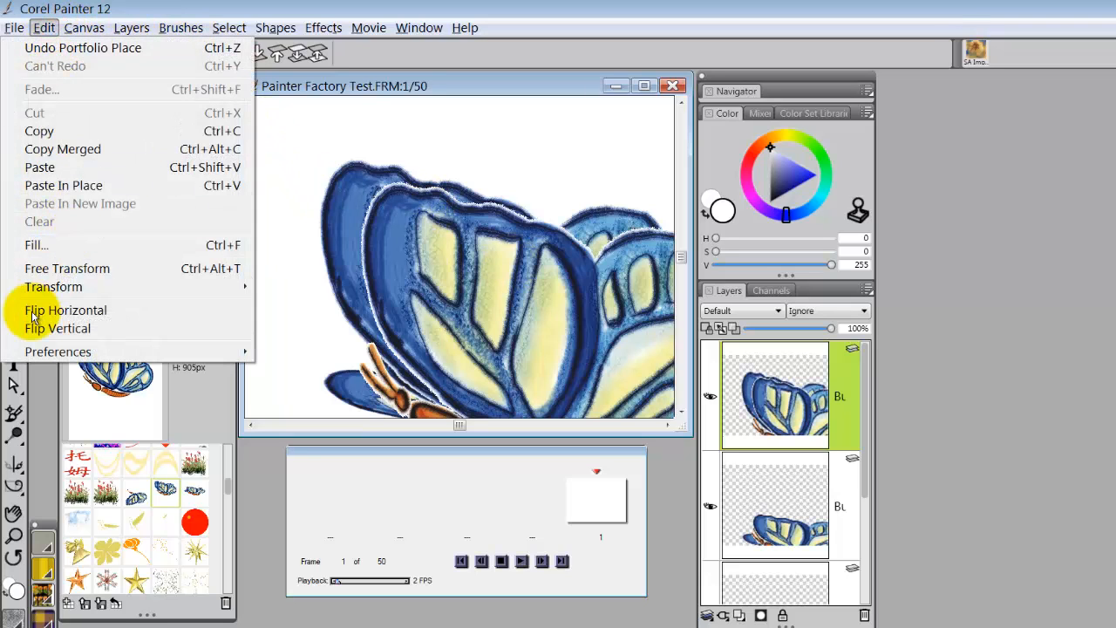
{"action": "mouse_move", "coordinate": [47, 288]}
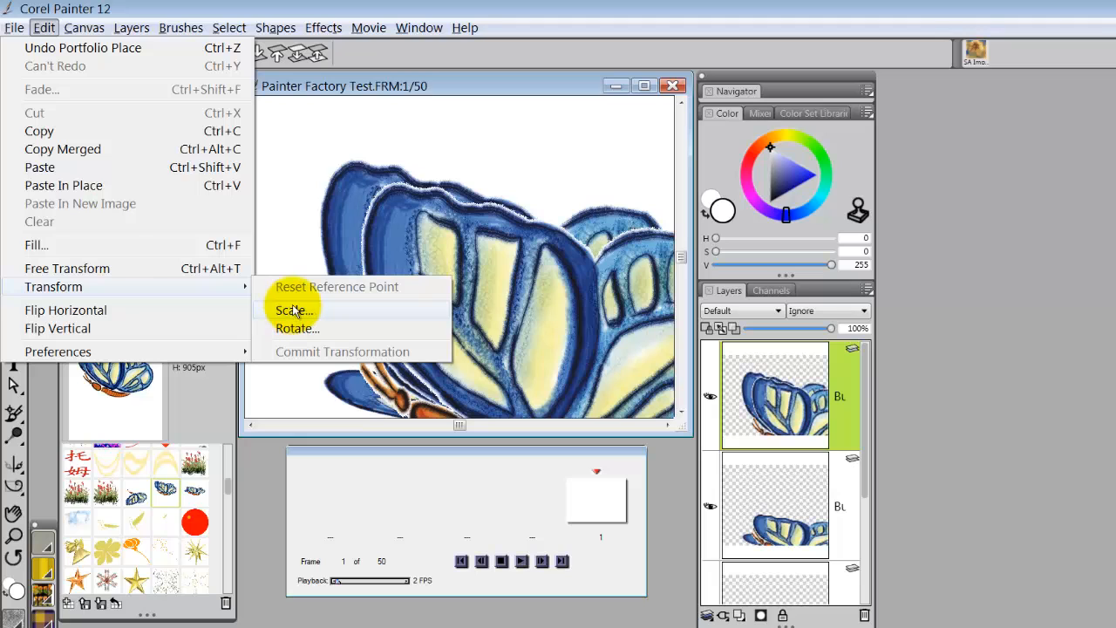
{"action": "left_click", "coordinate": [1079, 207]}
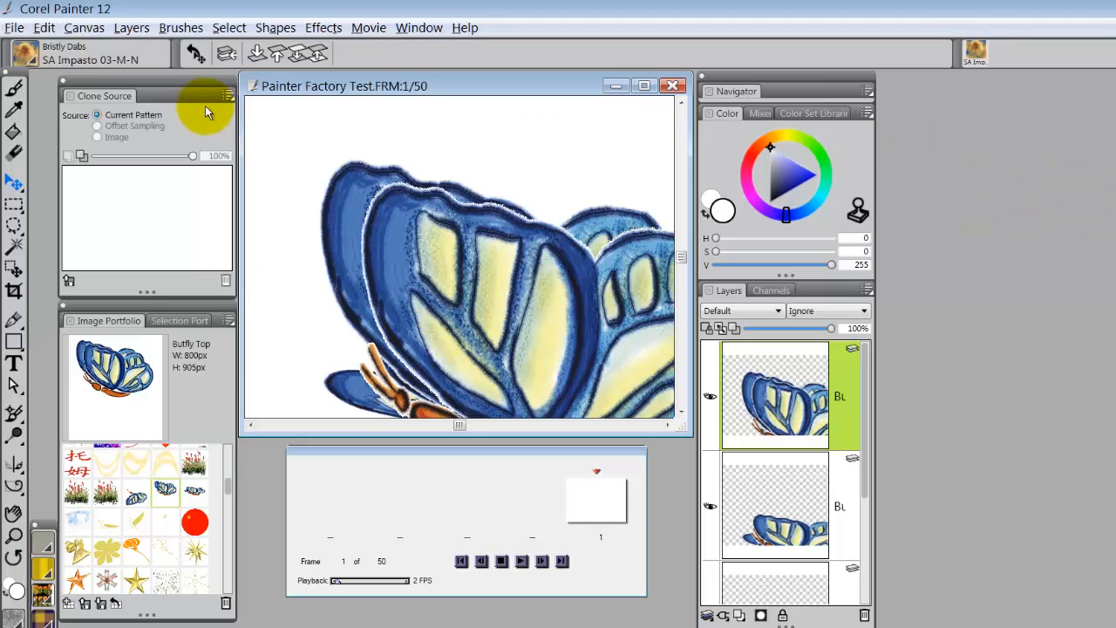
Scale the Butfly Top layer to 20% with constrained proportions and move it to the canvas's upper-right corner
{"action": "left_click", "coordinate": [45, 28]}
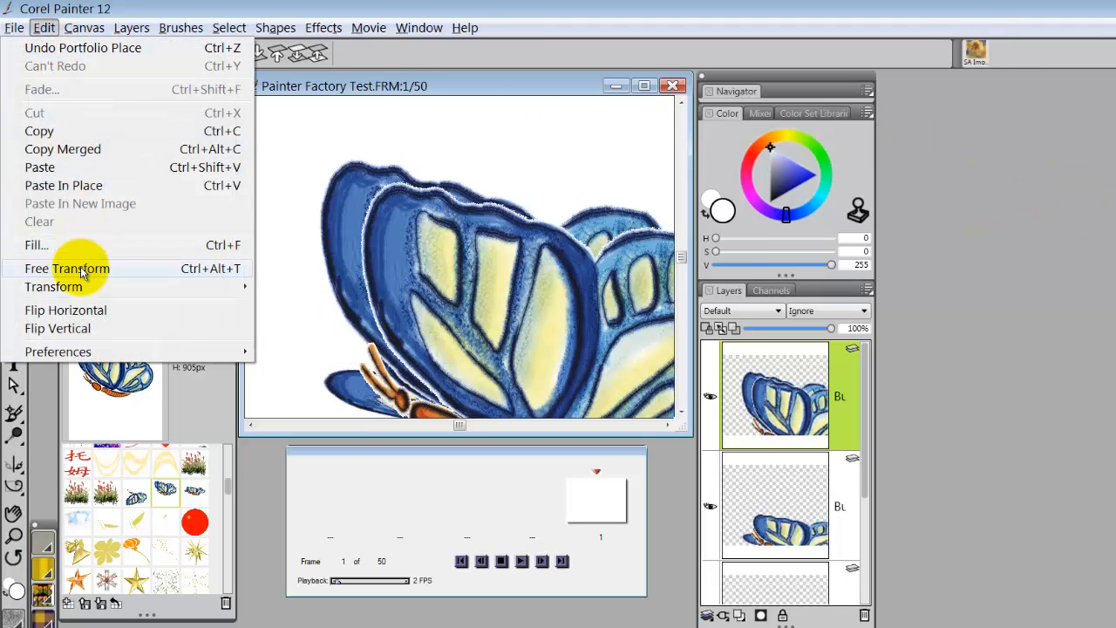
{"action": "mouse_move", "coordinate": [67, 289]}
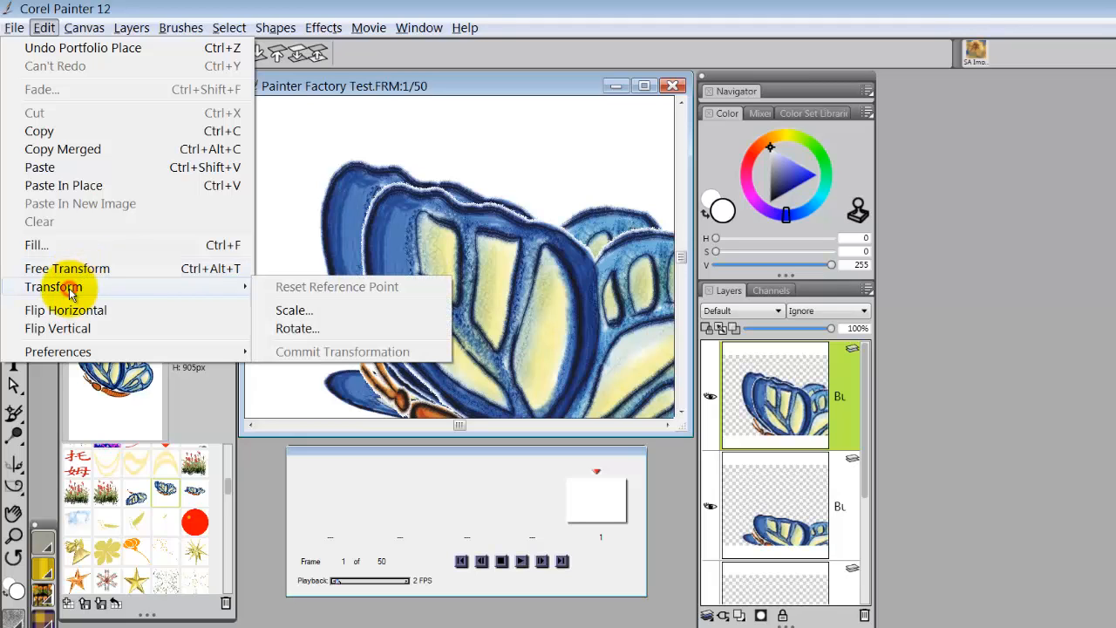
{"action": "left_click", "coordinate": [295, 313]}
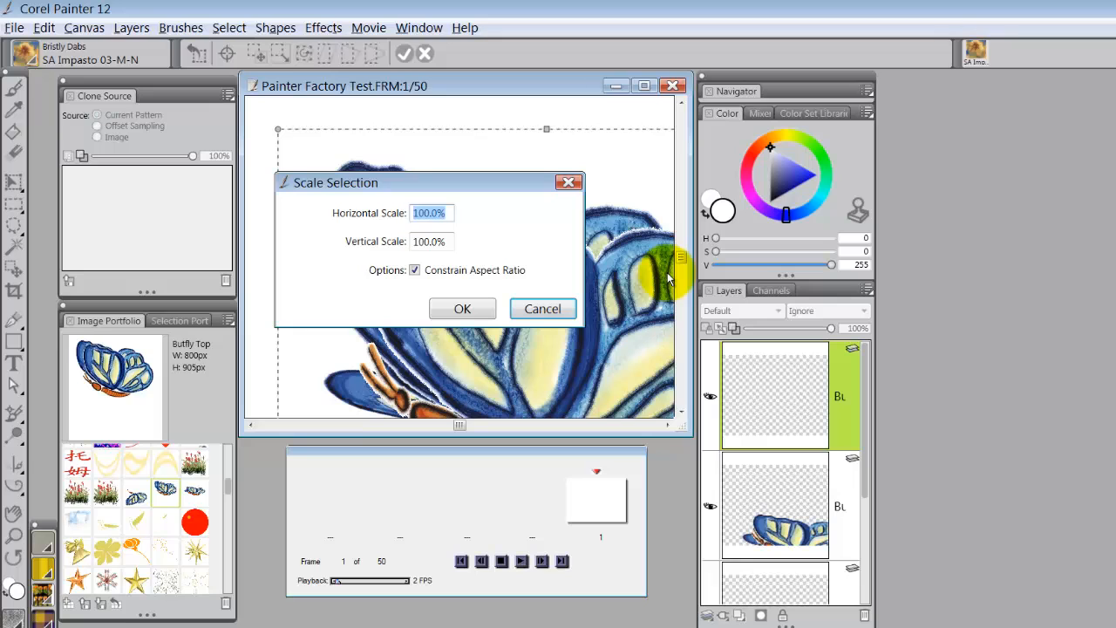
{"action": "type", "text": "20"}
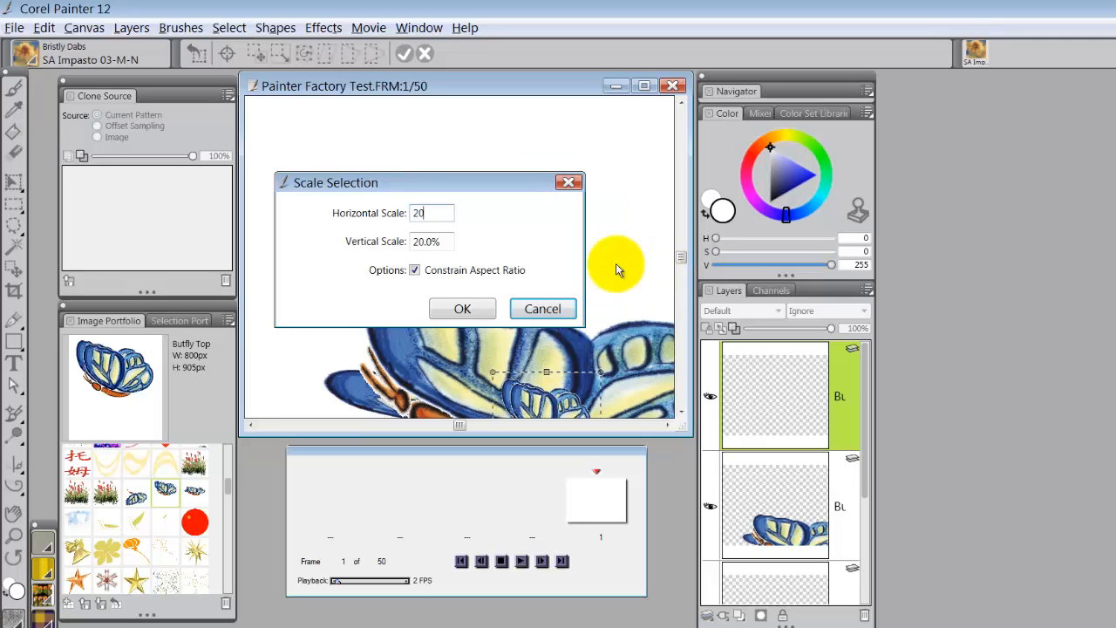
{"action": "left_click", "coordinate": [466, 309]}
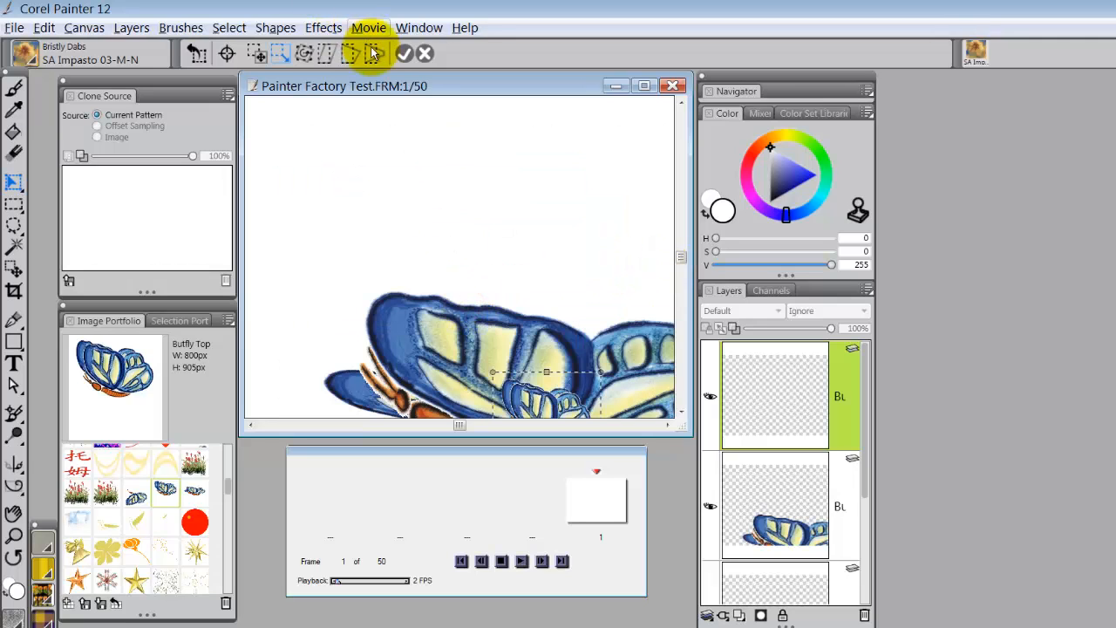
{"action": "left_click_drag", "start_coordinate": [568, 393], "coordinate": [655, 137]}
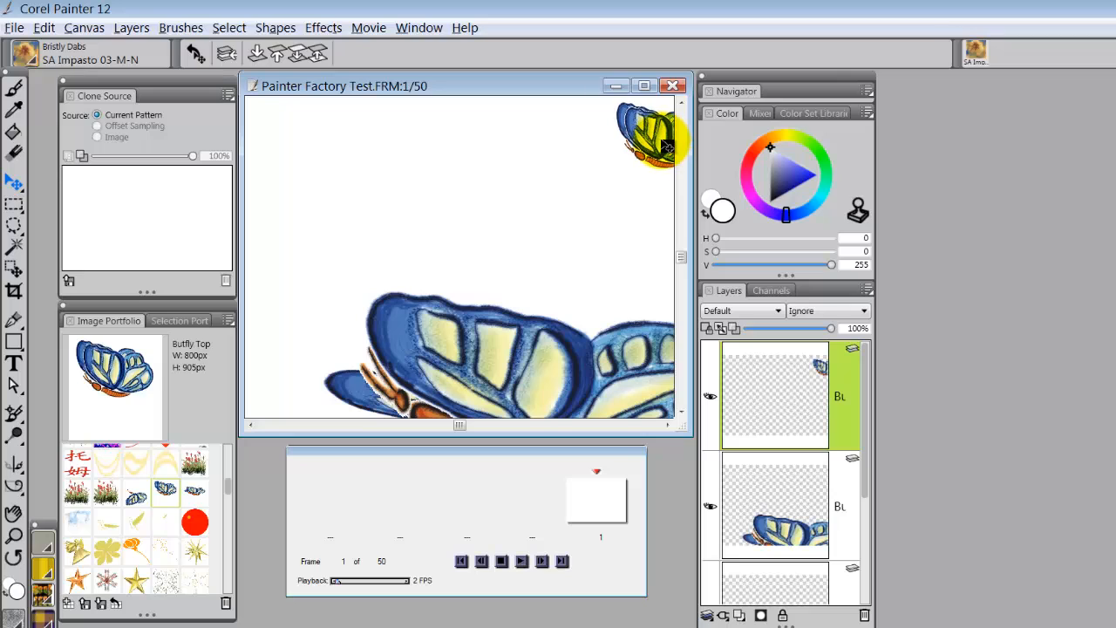
Scale the Butfly Mid layer to 20% with constrained proportions and move it over the small butterfly in the canvas's upper-right corner
{"action": "left_click", "coordinate": [841, 524]}
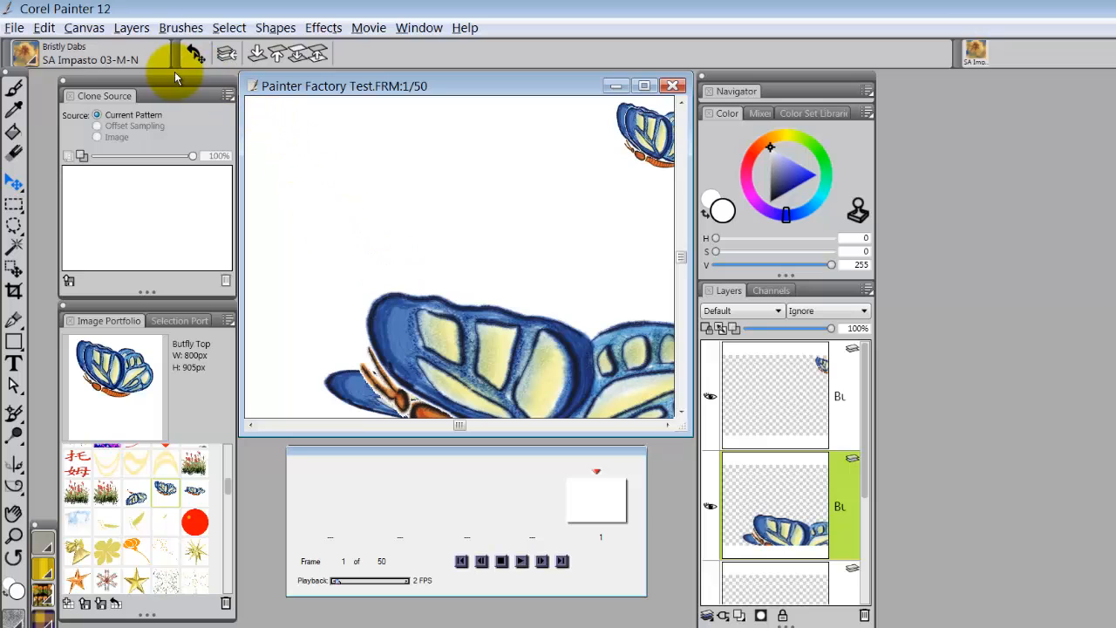
{"action": "left_click", "coordinate": [43, 27]}
{"action": "mouse_move", "coordinate": [52, 286]}
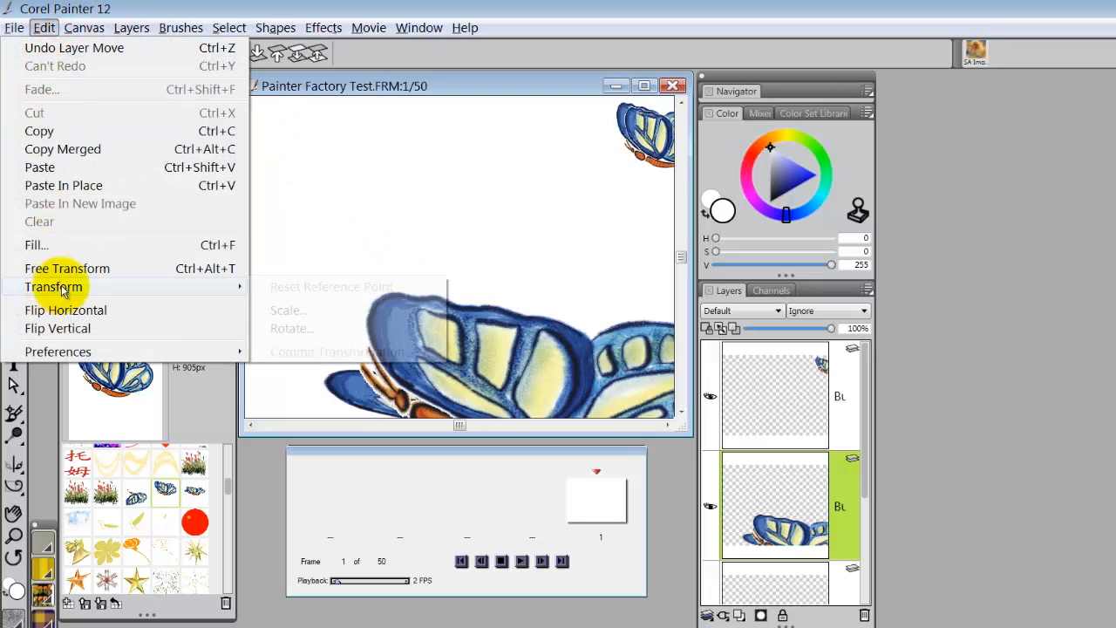
{"action": "left_click", "coordinate": [286, 308]}
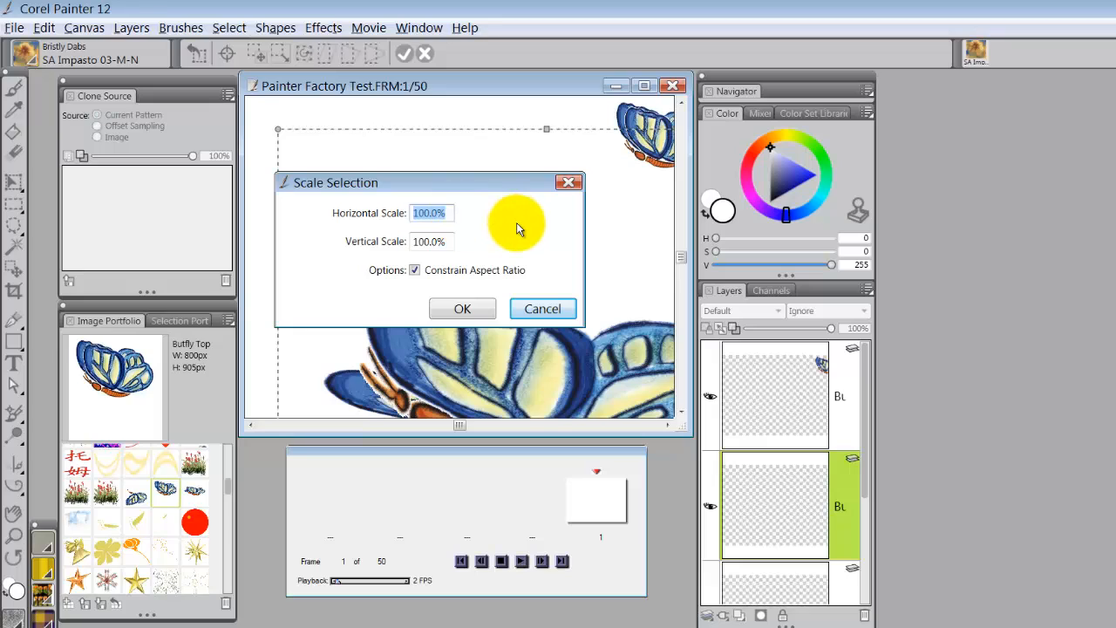
{"action": "type", "text": "20"}
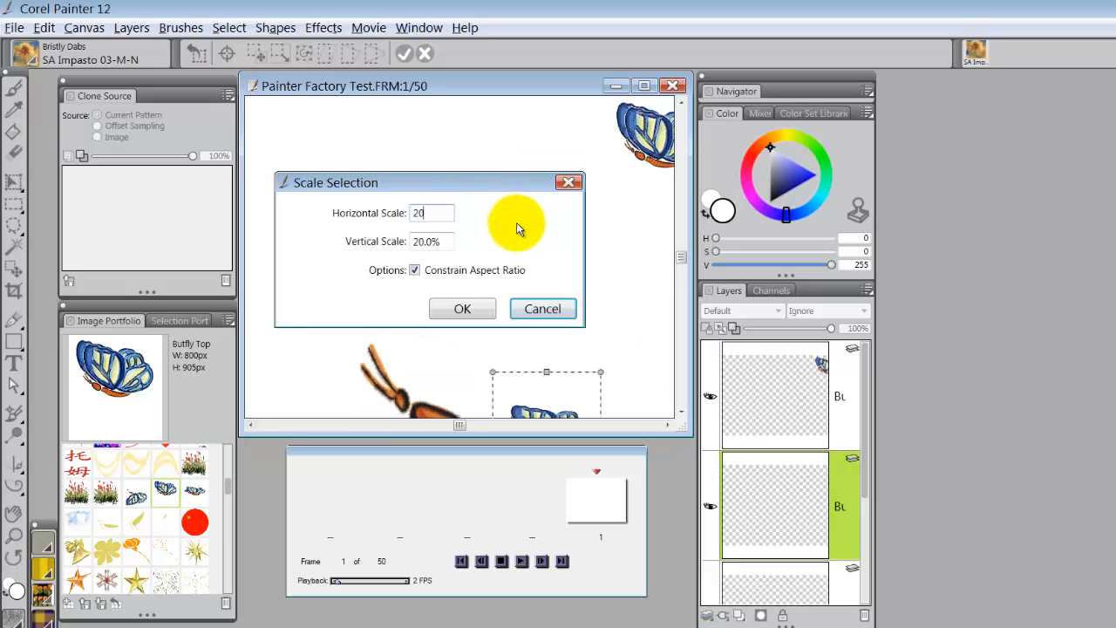
{"action": "left_click", "coordinate": [462, 310]}
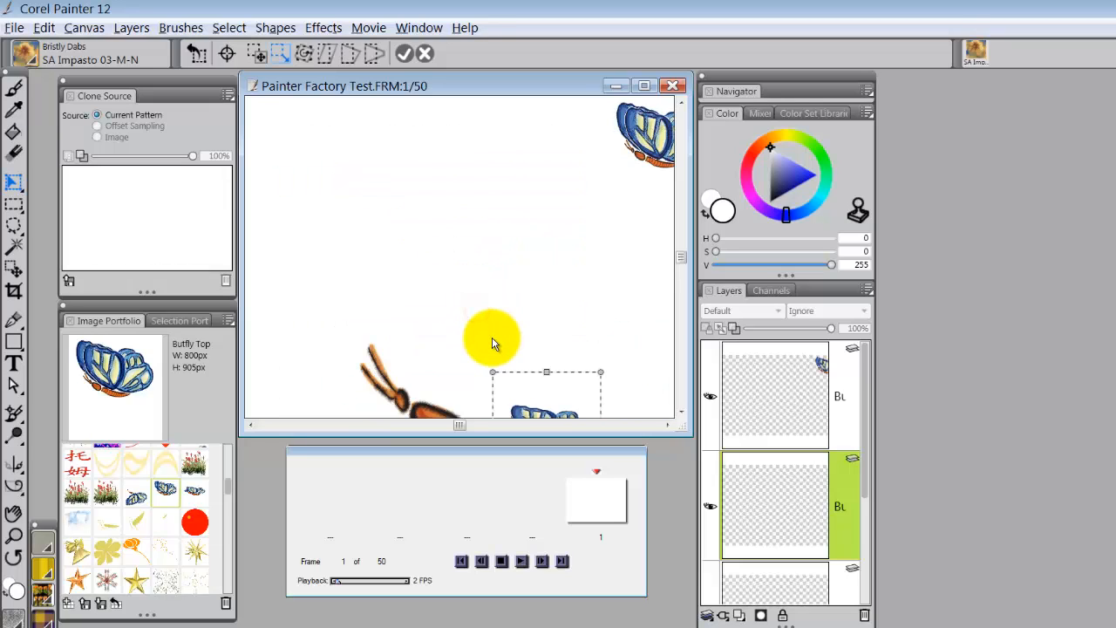
{"action": "left_click", "coordinate": [403, 54]}
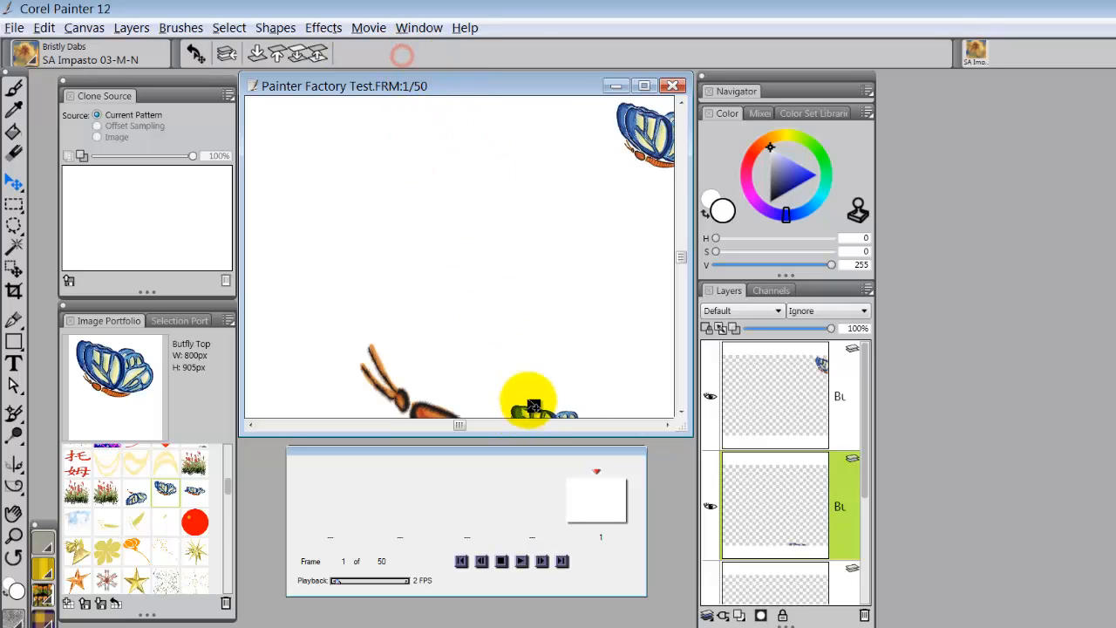
{"action": "left_click_drag", "start_coordinate": [543, 407], "coordinate": [655, 133]}
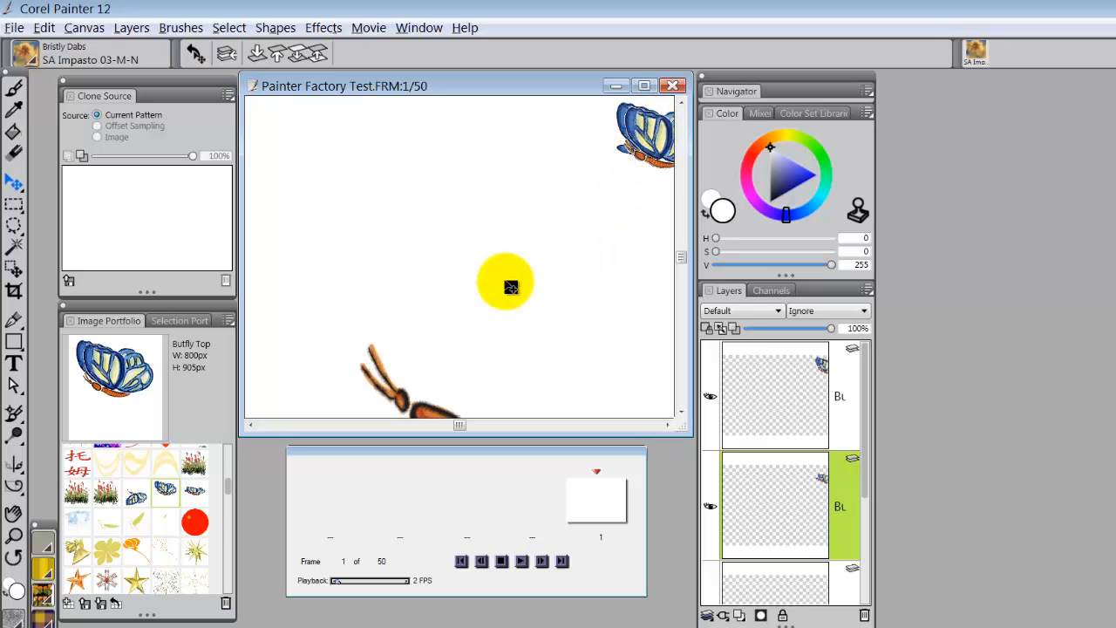
Scale the Butfly Down layer to 20% with constrained proportions and align it with the other two butterflies in the canvas's upper-right corner
{"action": "left_click", "coordinate": [834, 589]}
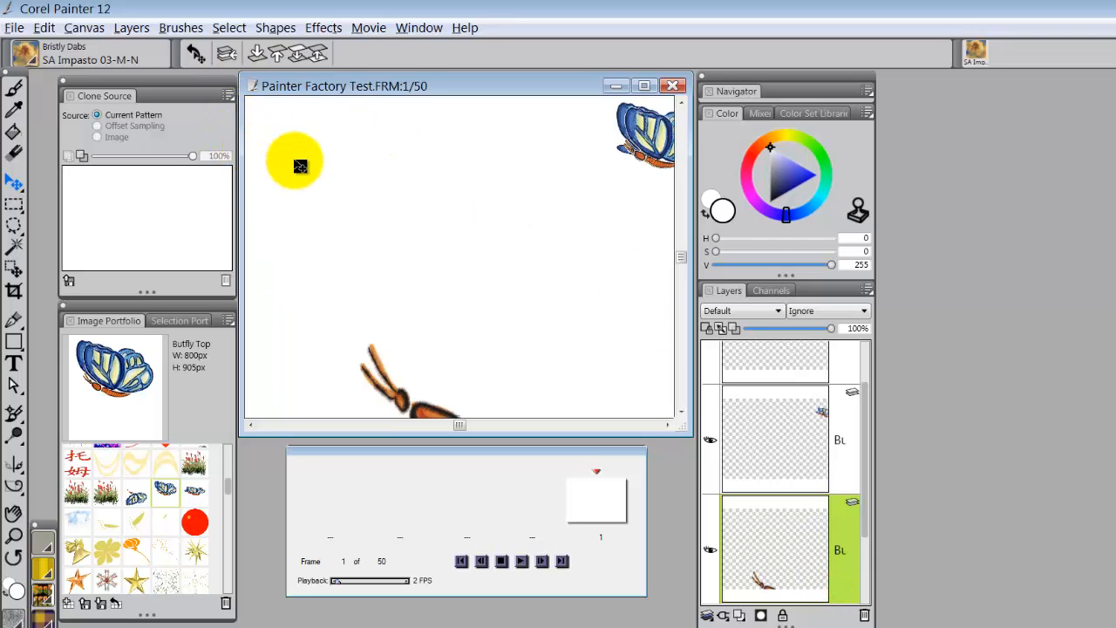
{"action": "left_click", "coordinate": [41, 27]}
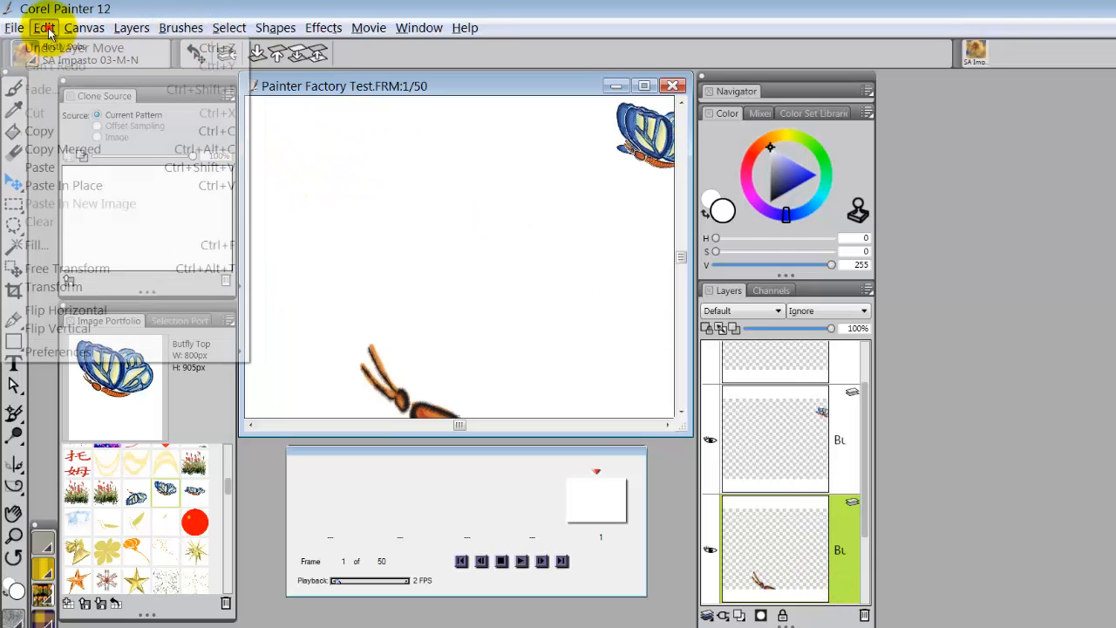
{"action": "mouse_move", "coordinate": [62, 287]}
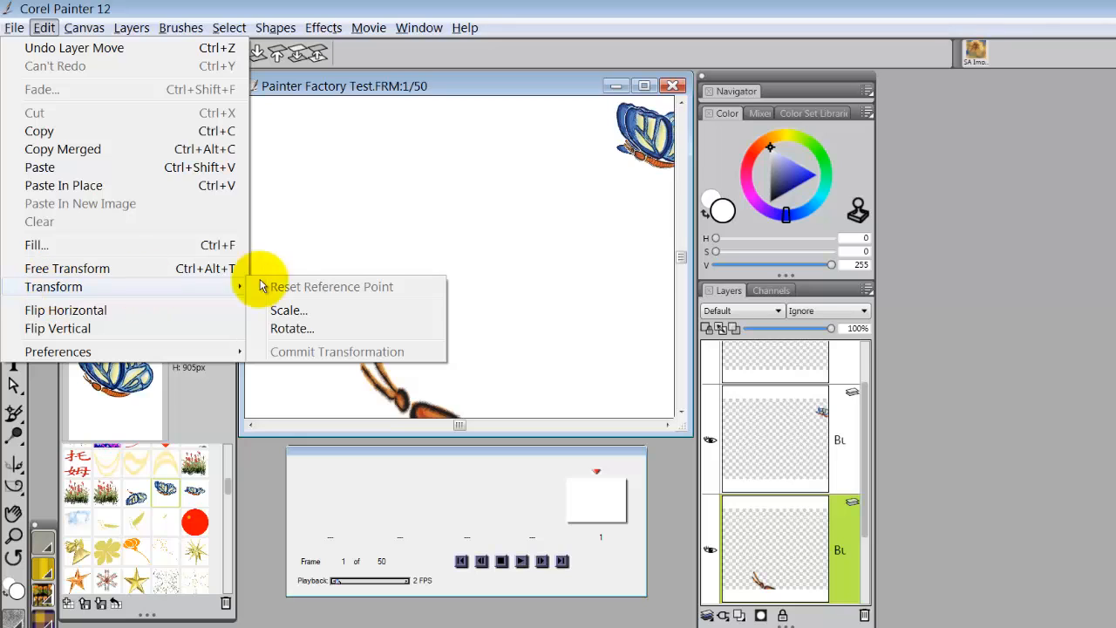
{"action": "left_click", "coordinate": [288, 312]}
{"action": "left_click", "coordinate": [414, 269]}
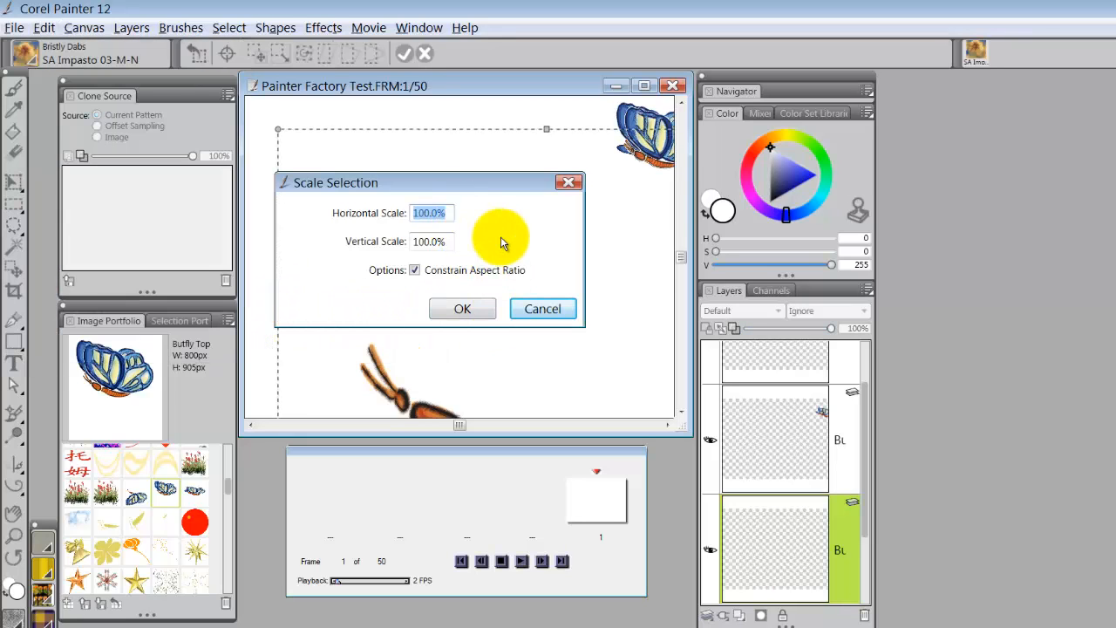
{"action": "type", "text": "20"}
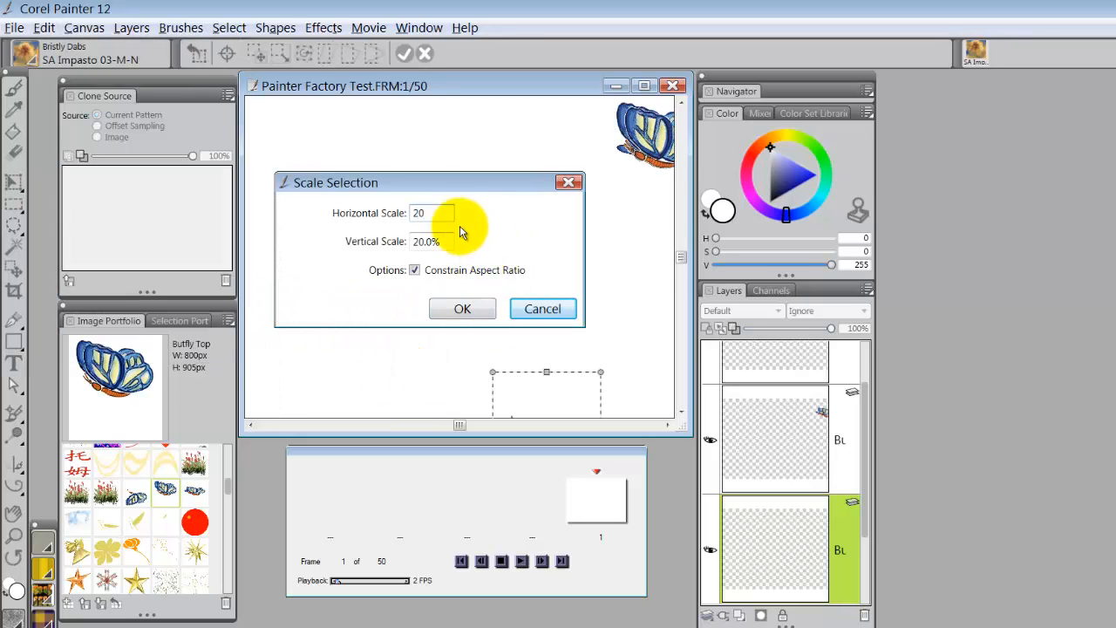
{"action": "left_click", "coordinate": [462, 308]}
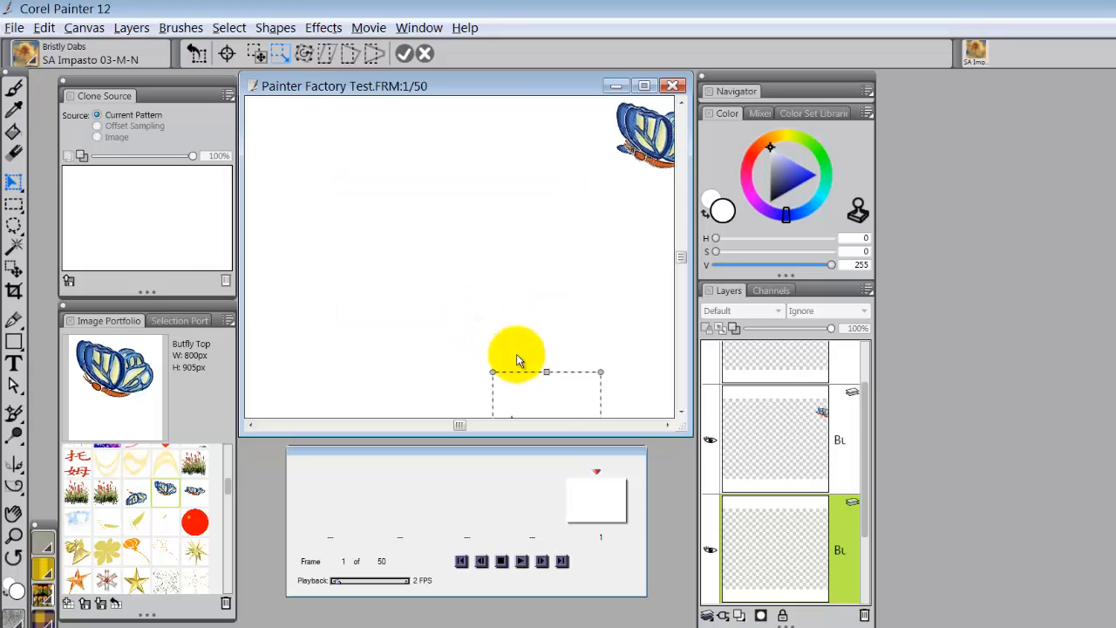
{"action": "left_click", "coordinate": [404, 54]}
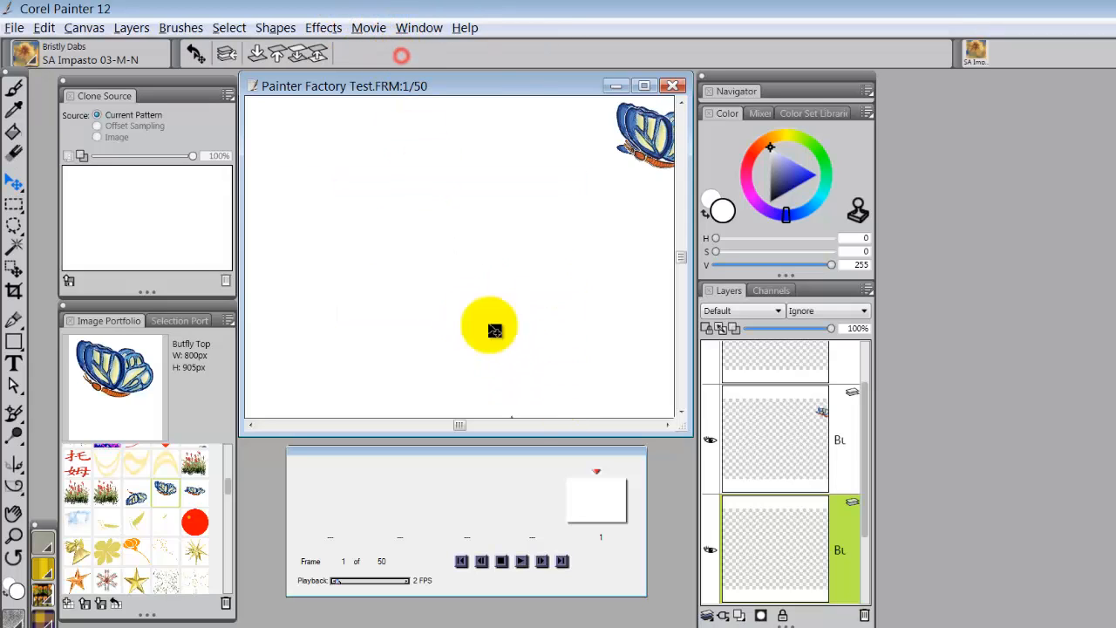
{"action": "left_click_drag", "start_coordinate": [539, 414], "coordinate": [652, 138]}
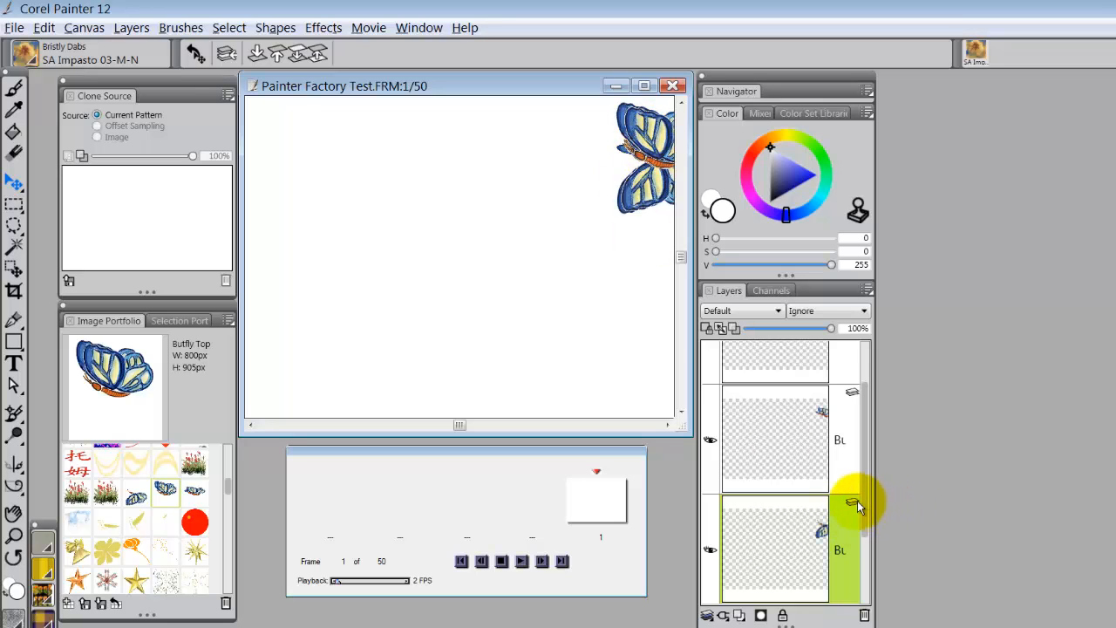
Hide the Butfly Top, Butfly Mid and Butfly Down layers so the canvas is empty
{"action": "left_click_drag", "start_coordinate": [868, 536], "coordinate": [860, 448]}
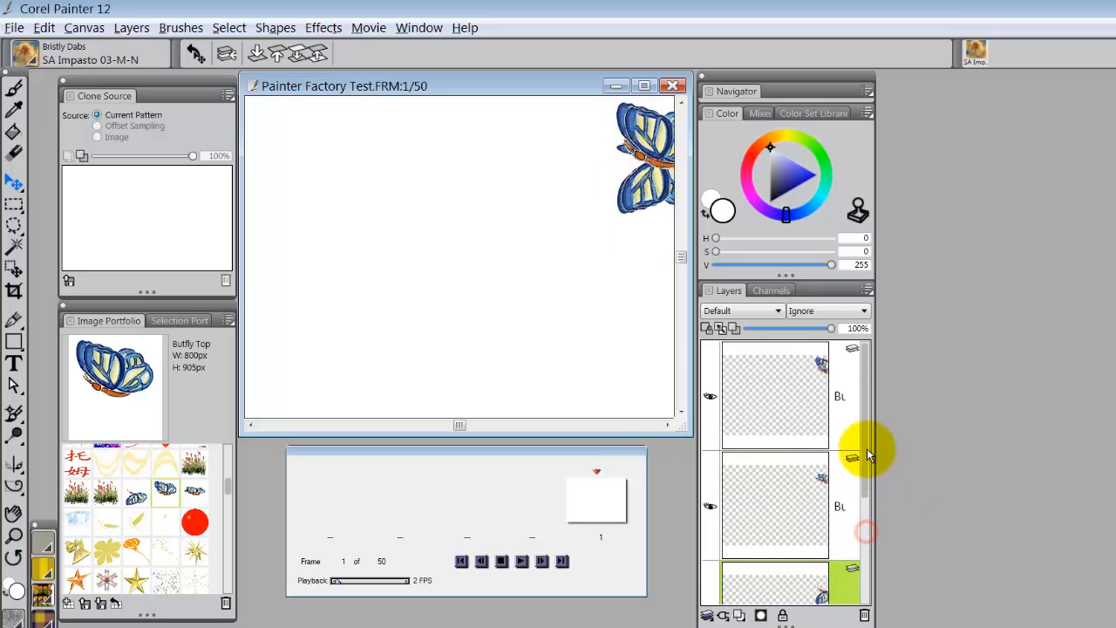
{"action": "left_click", "coordinate": [711, 505]}
{"action": "left_click_drag", "start_coordinate": [868, 403], "coordinate": [872, 460]}
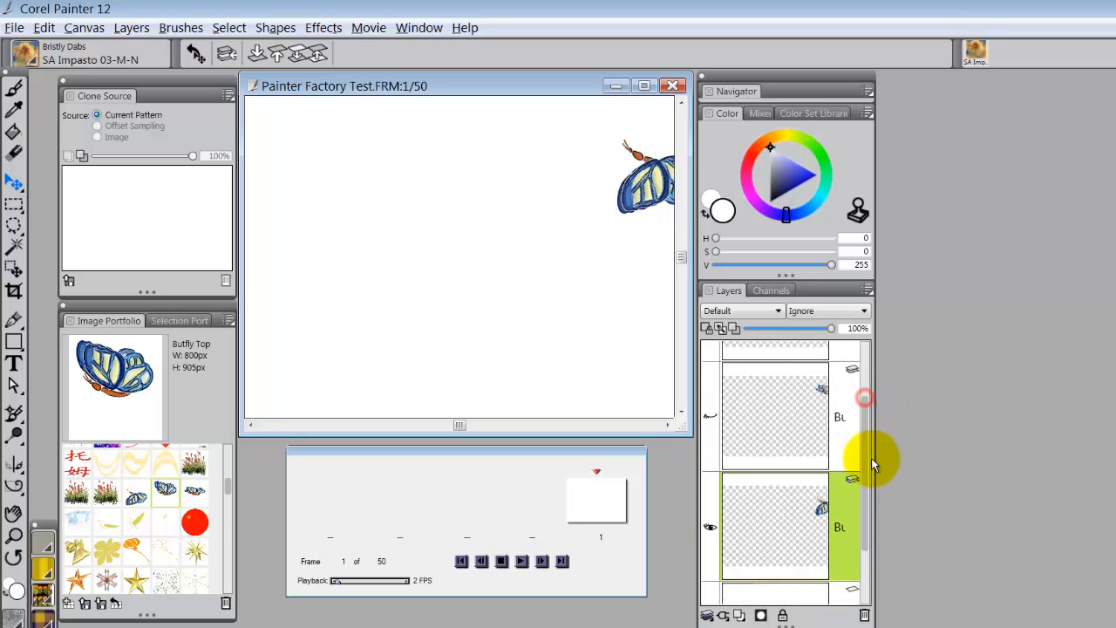
{"action": "left_click", "coordinate": [710, 515]}
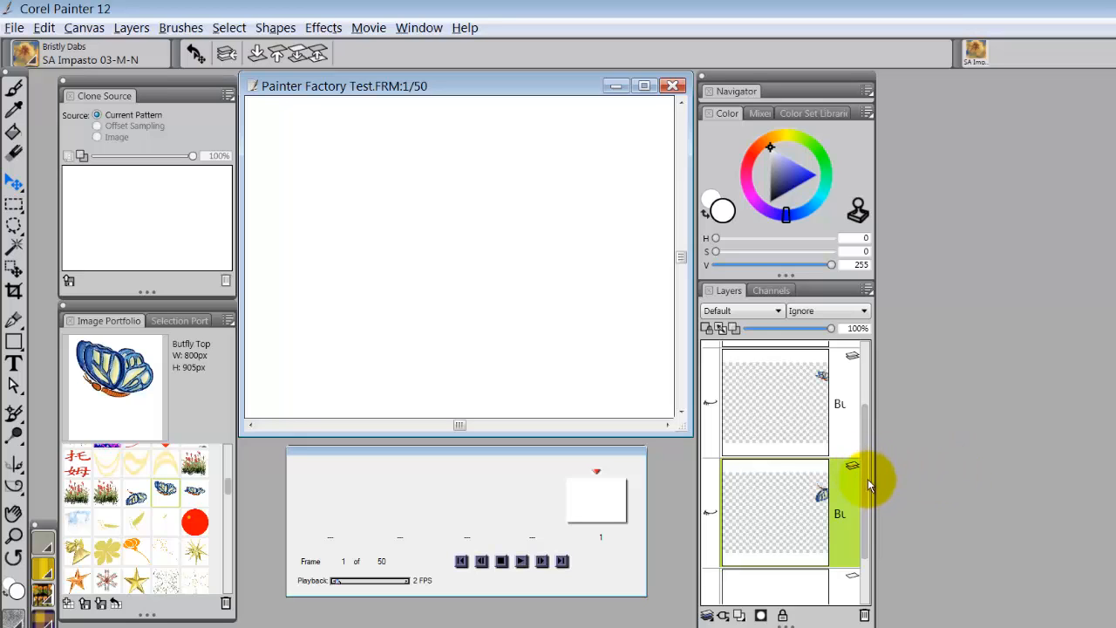
{"action": "left_click_drag", "start_coordinate": [868, 485], "coordinate": [865, 384]}
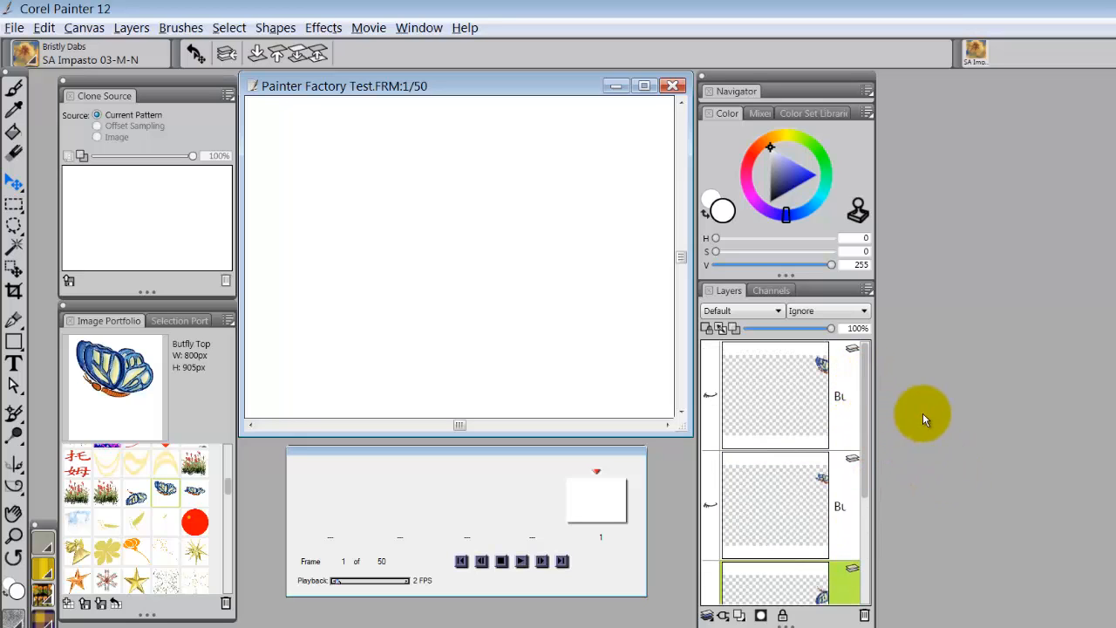
Select the Butfly Top layer and set the Untitled-24 image as the clone source
{"action": "left_click", "coordinate": [850, 383]}
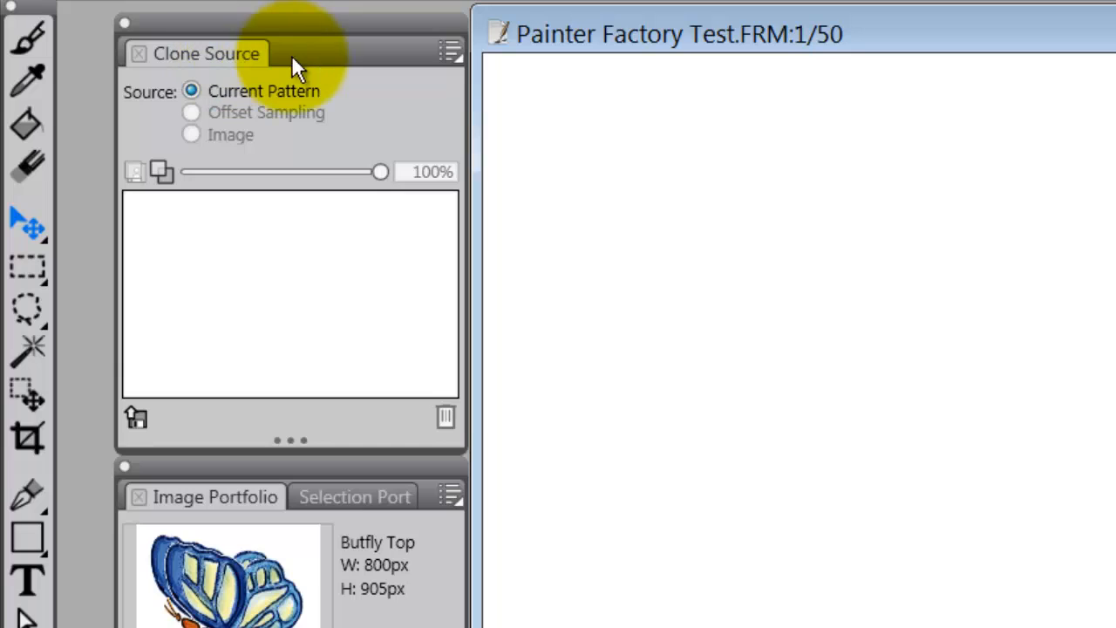
{"action": "left_click", "coordinate": [137, 422]}
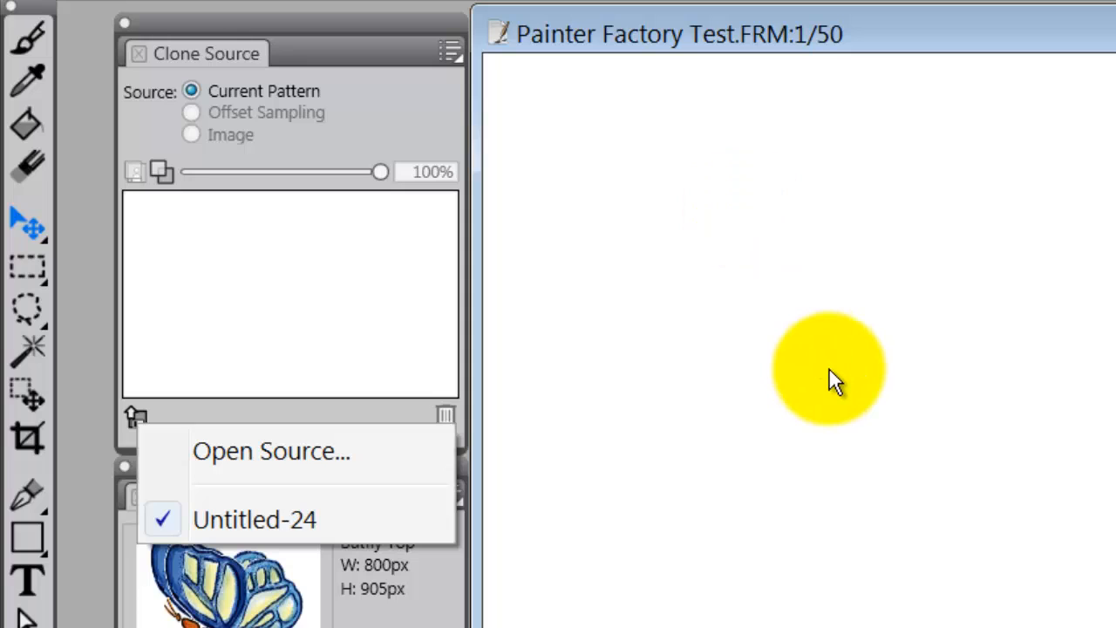
{"action": "left_click", "coordinate": [284, 518]}
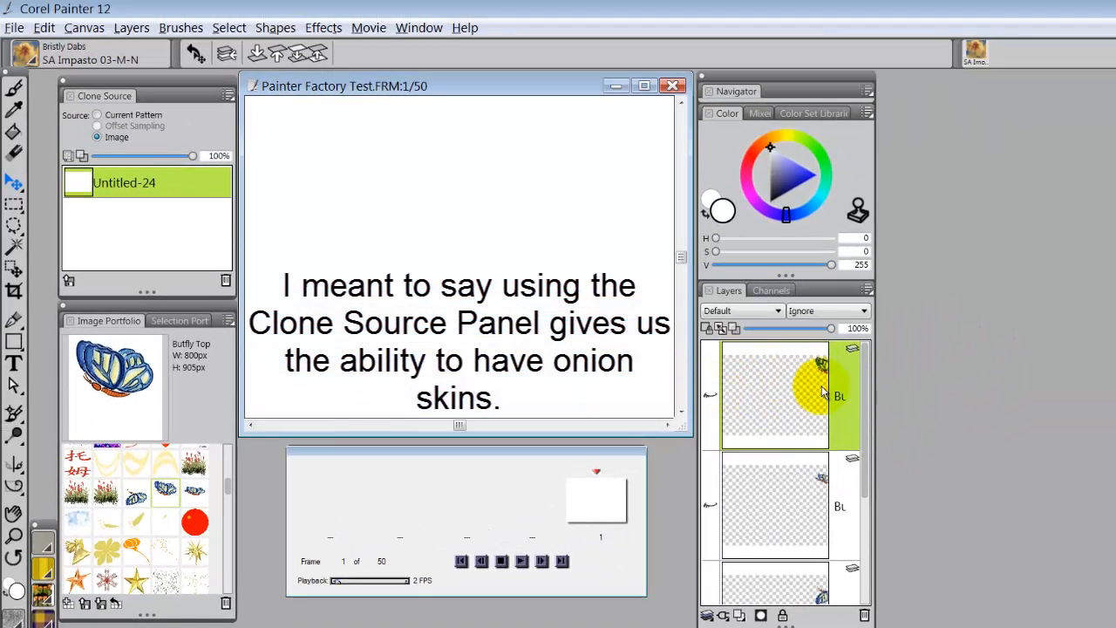
Show the Butfly Top layer on frame 1 and advance the movie to frame 2
{"action": "left_click", "coordinate": [710, 396]}
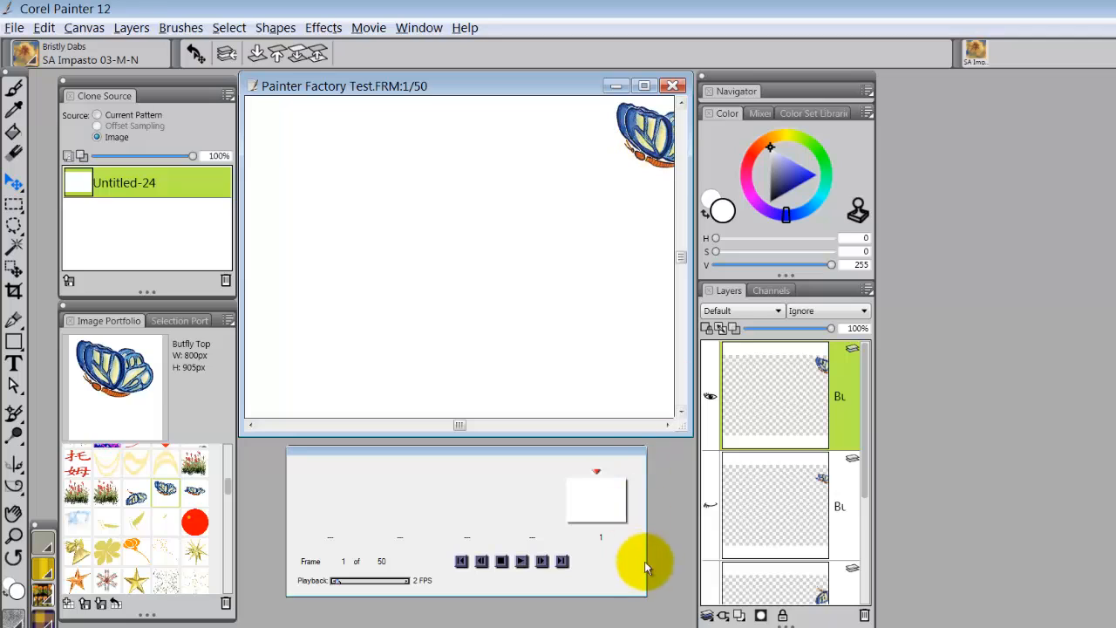
{"action": "left_click", "coordinate": [541, 563]}
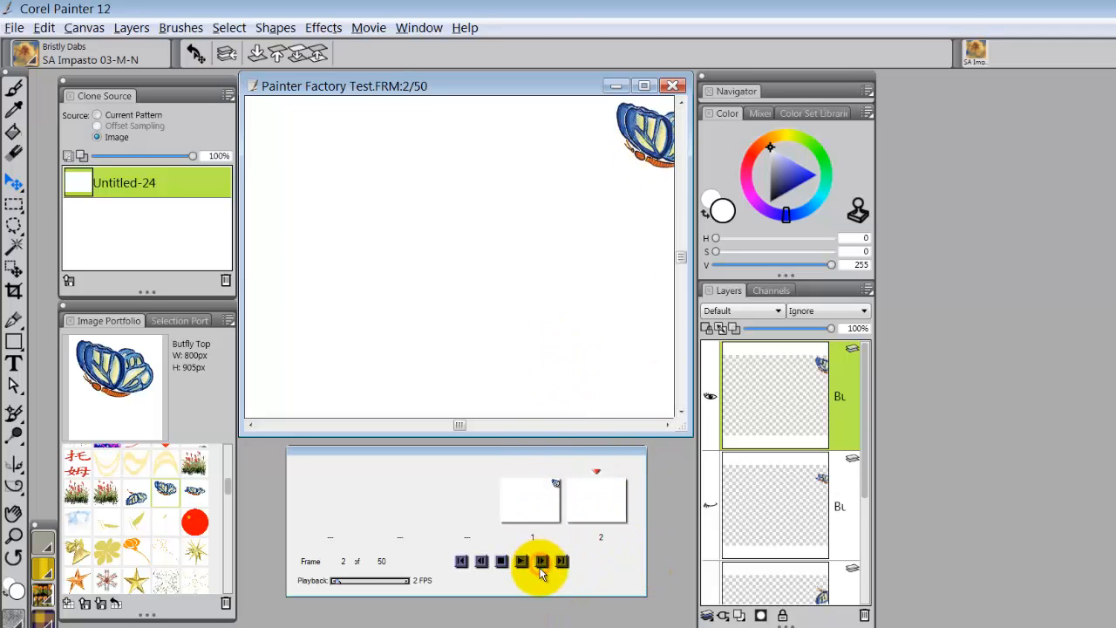
On frame 2, hide the Butfly Top layer and show the Butfly Mid layer in its place
{"action": "left_click", "coordinate": [710, 396]}
{"action": "left_click", "coordinate": [828, 519]}
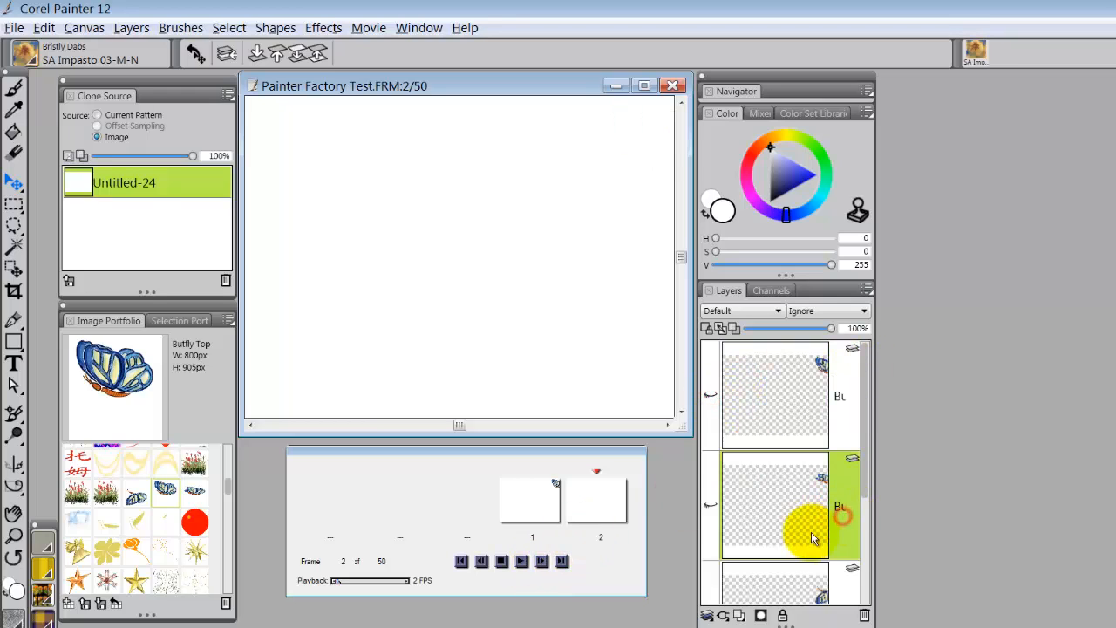
{"action": "left_click", "coordinate": [710, 506]}
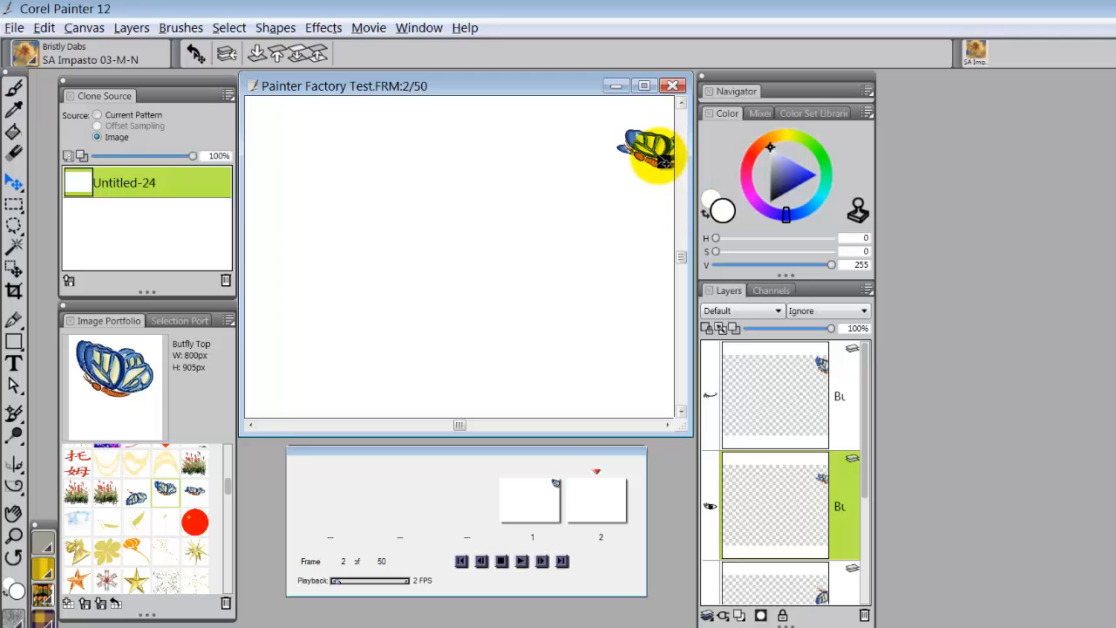
{"action": "mouse_move", "coordinate": [660, 160]}
{"action": "left_mouse_down"}
{"action": "mouse_move", "coordinate": [616, 165]}
{"action": "mouse_move", "coordinate": [649, 157]}
{"action": "left_mouse_up"}
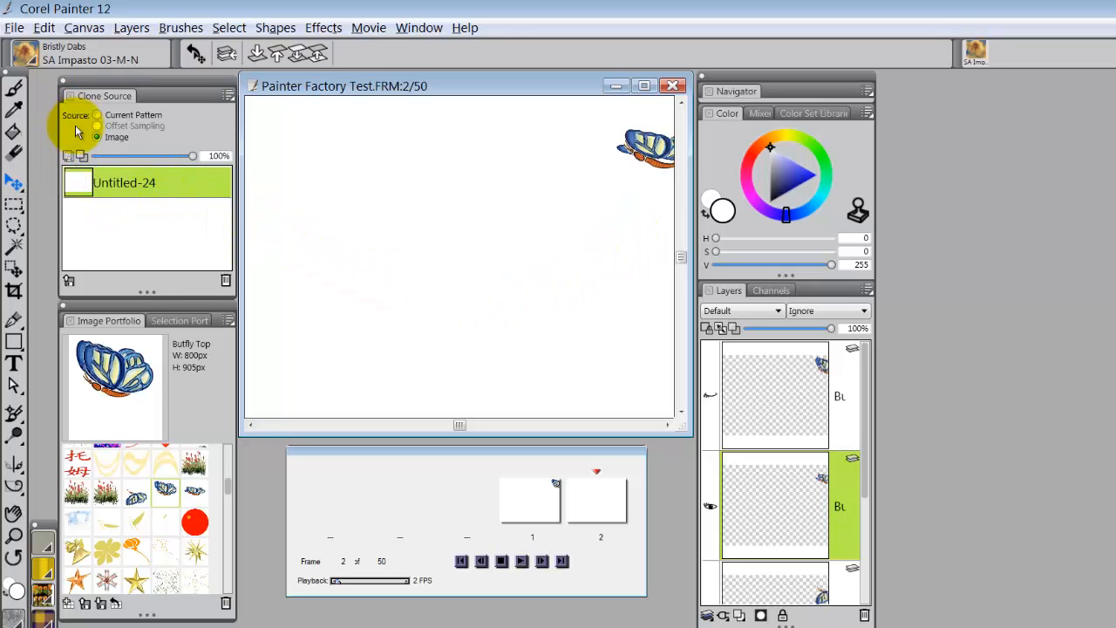
Turn on tracing paper for the clone source and set its opacity to 100%
{"action": "left_click", "coordinate": [69, 157]}
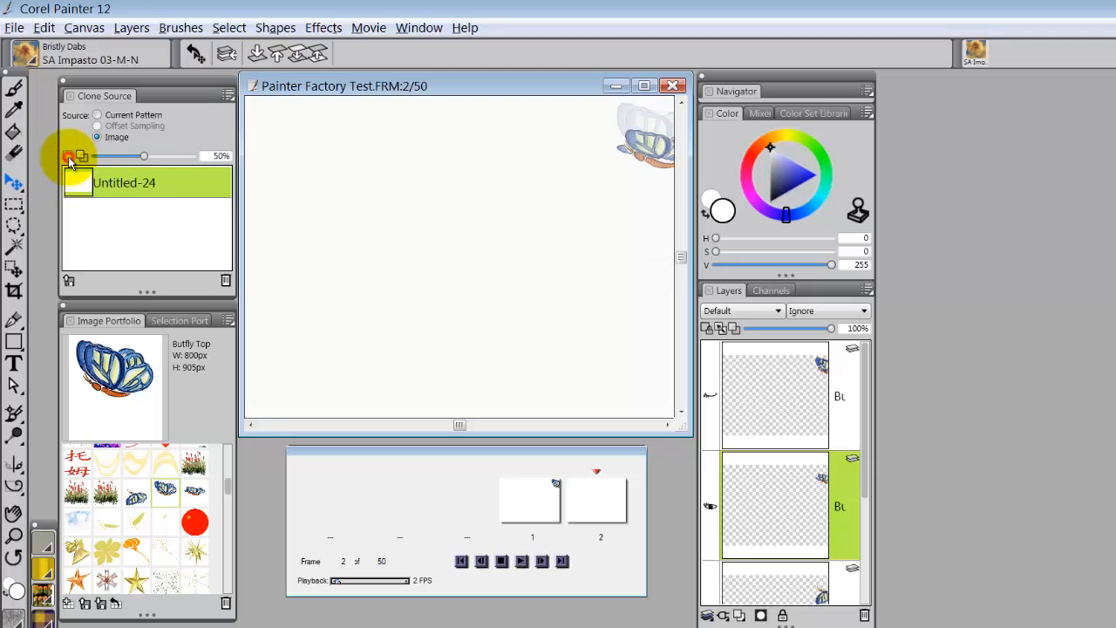
{"action": "left_click", "coordinate": [144, 158]}
{"action": "left_click_drag", "start_coordinate": [145, 158], "coordinate": [82, 150]}
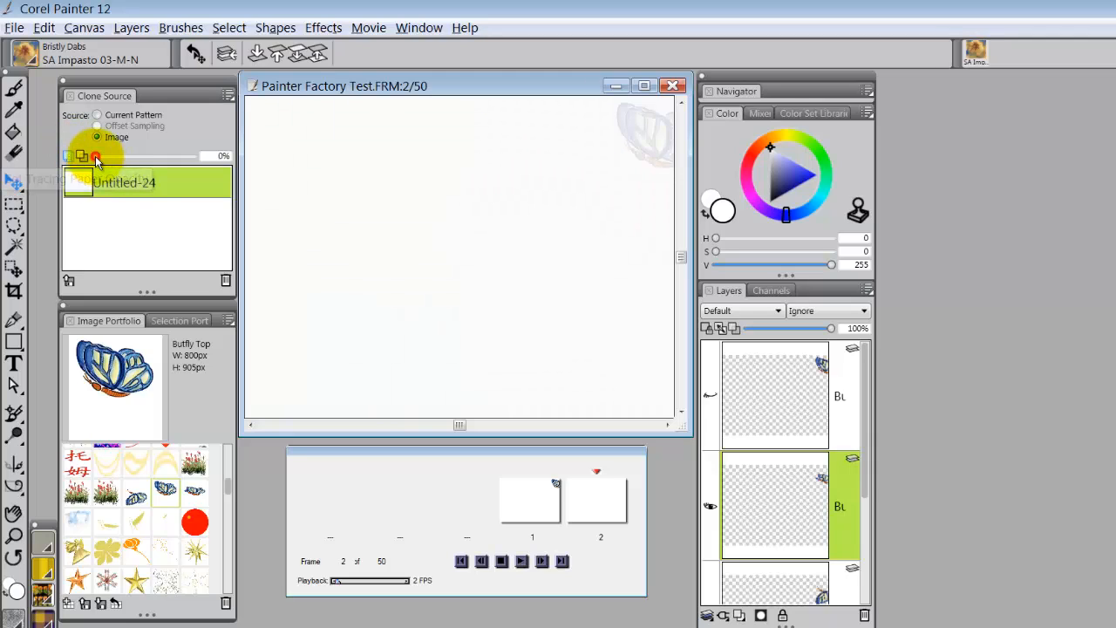
{"action": "left_click_drag", "start_coordinate": [96, 159], "coordinate": [209, 165]}
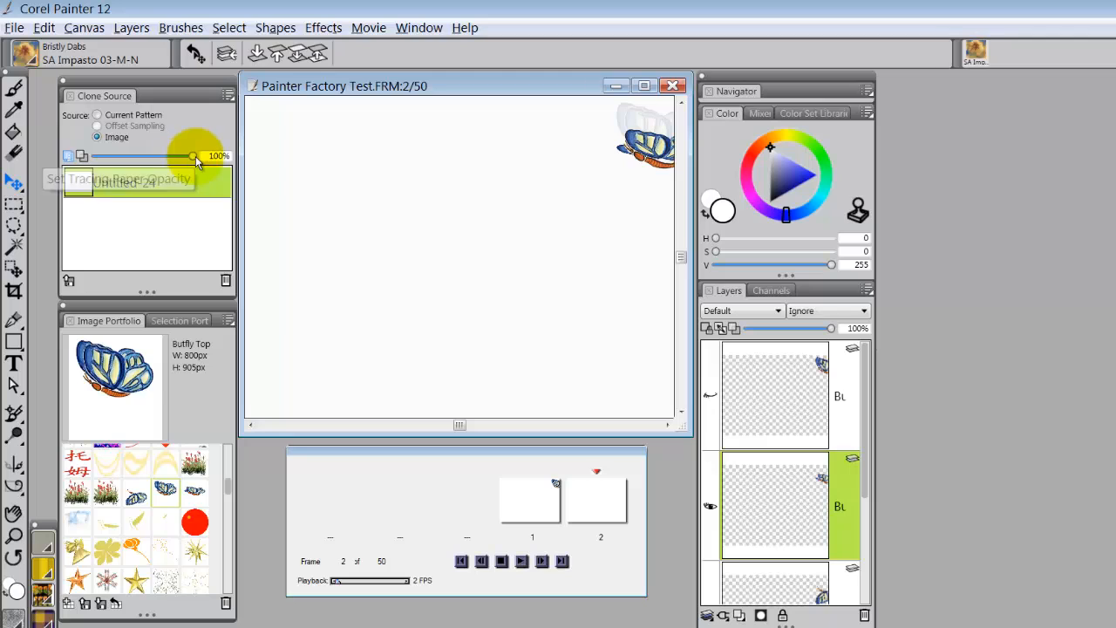
{"action": "left_click", "coordinate": [195, 157]}
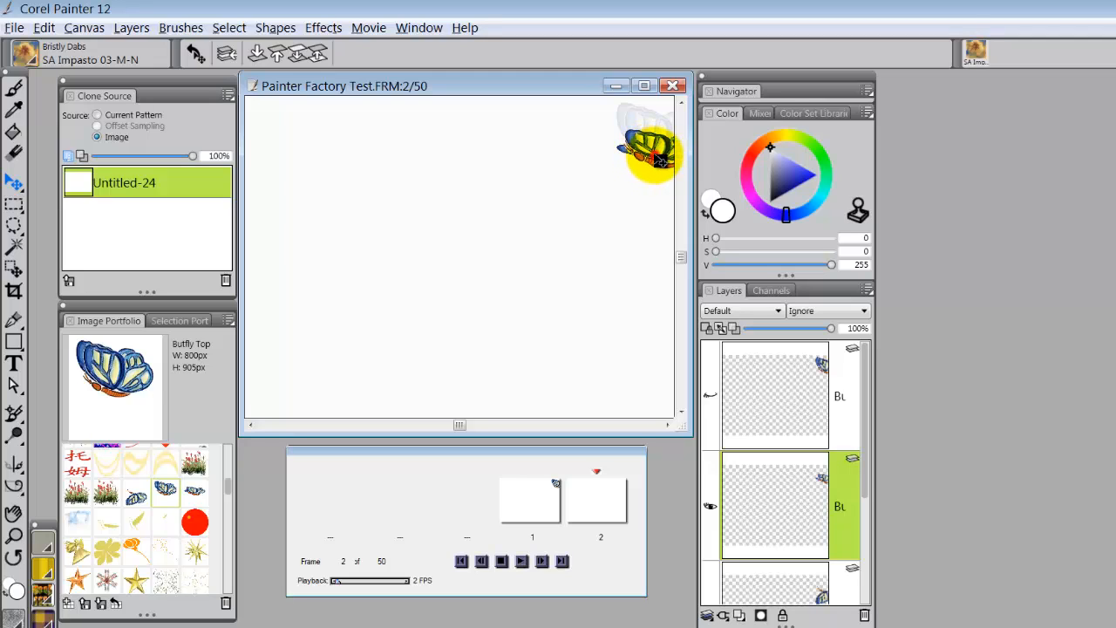
Move the Butfly Mid butterfly slightly left of the traced one and advance the movie to frame 3
{"action": "mouse_move", "coordinate": [655, 157]}
{"action": "left_mouse_down"}
{"action": "mouse_move", "coordinate": [660, 139]}
{"action": "mouse_move", "coordinate": [658, 155]}
{"action": "mouse_move", "coordinate": [644, 158]}
{"action": "left_mouse_up"}
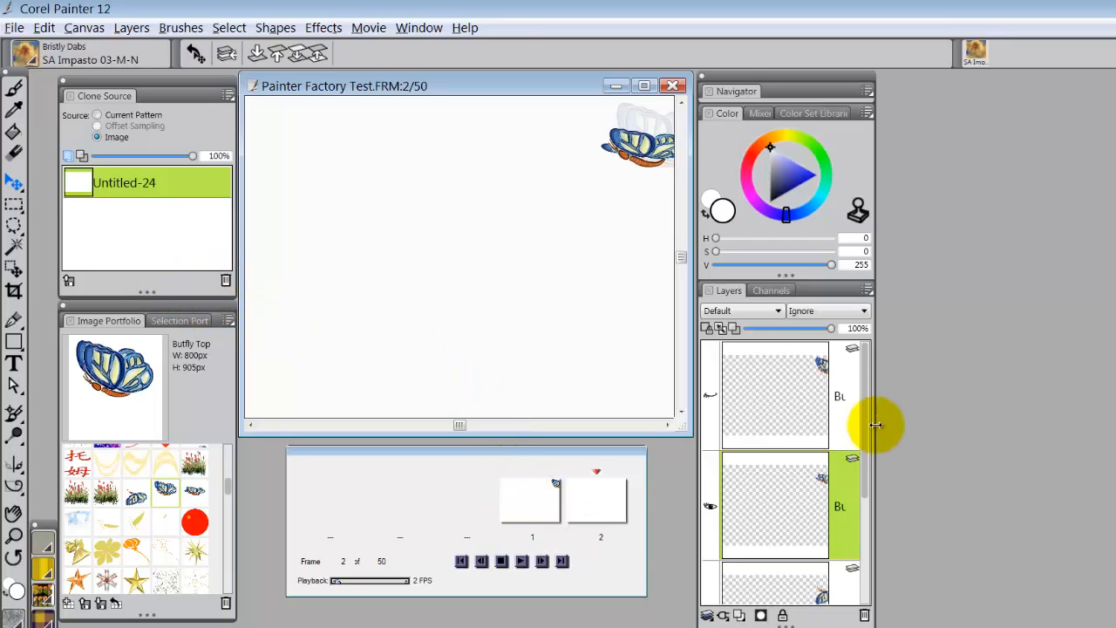
{"action": "left_click", "coordinate": [542, 561]}
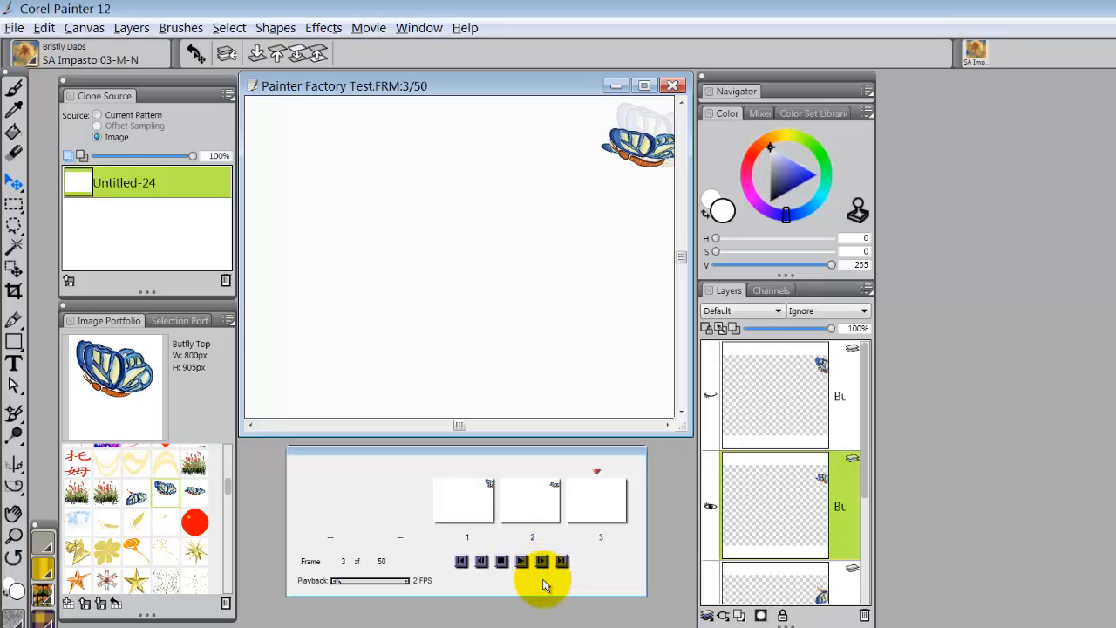
On frame 3, replace Butfly Mid with the Butfly Down layer, move it slightly further left and advance to frame 4
{"action": "left_click", "coordinate": [711, 508]}
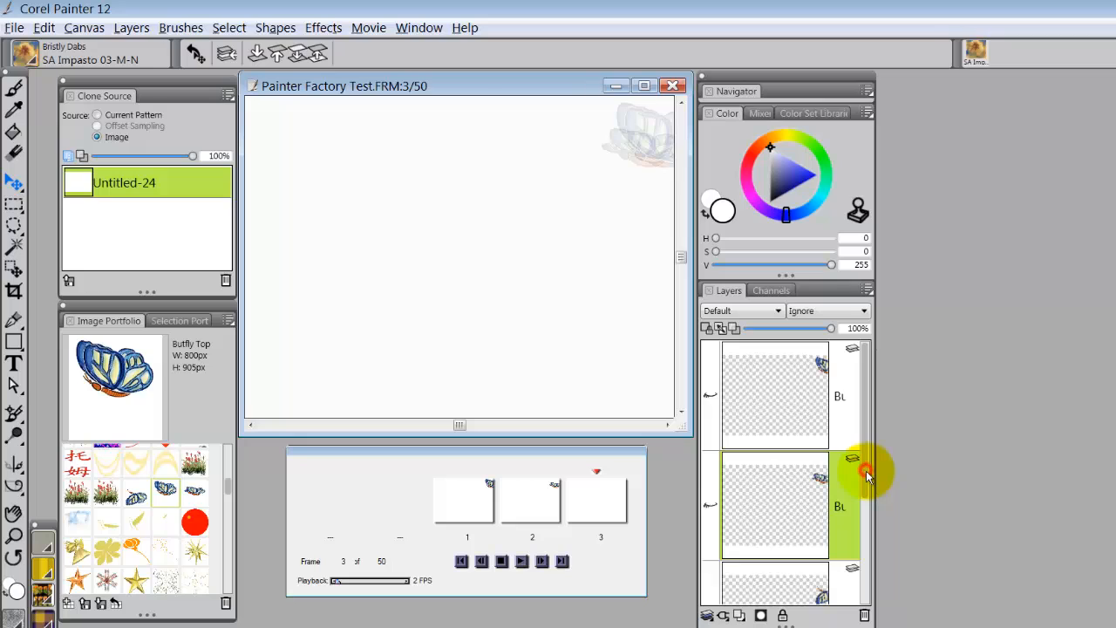
{"action": "left_click_drag", "start_coordinate": [866, 475], "coordinate": [880, 543]}
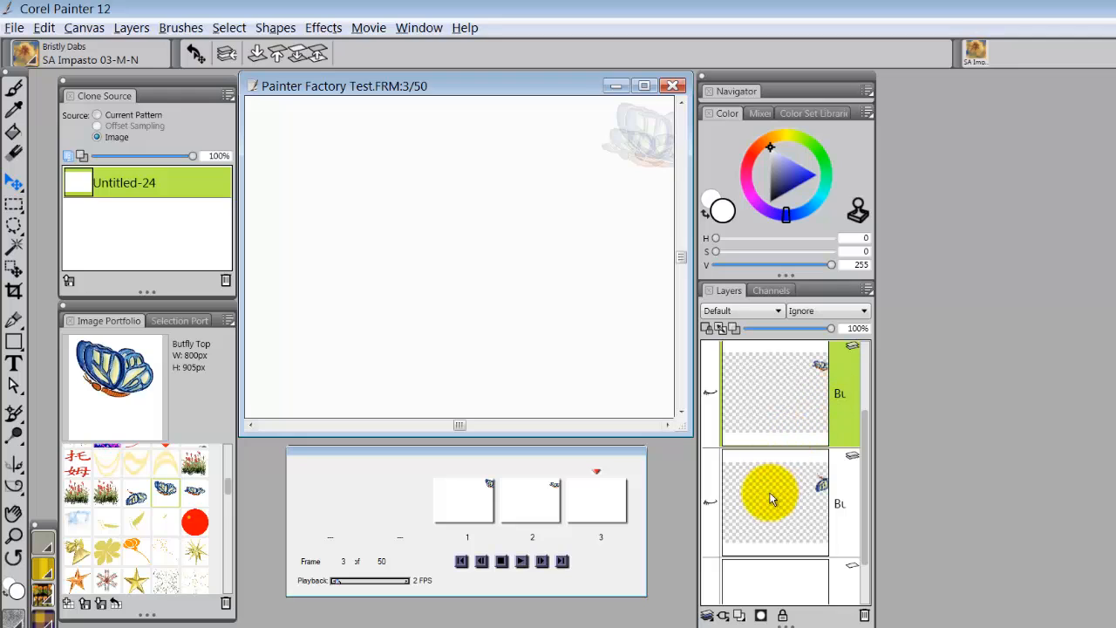
{"action": "left_click", "coordinate": [842, 491]}
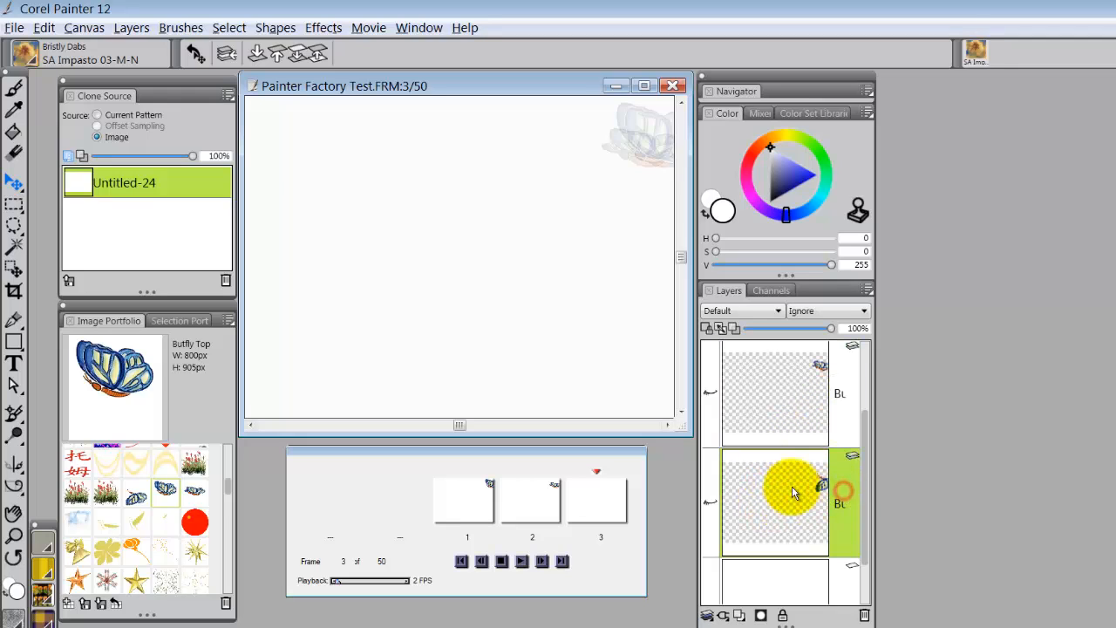
{"action": "left_click", "coordinate": [709, 504]}
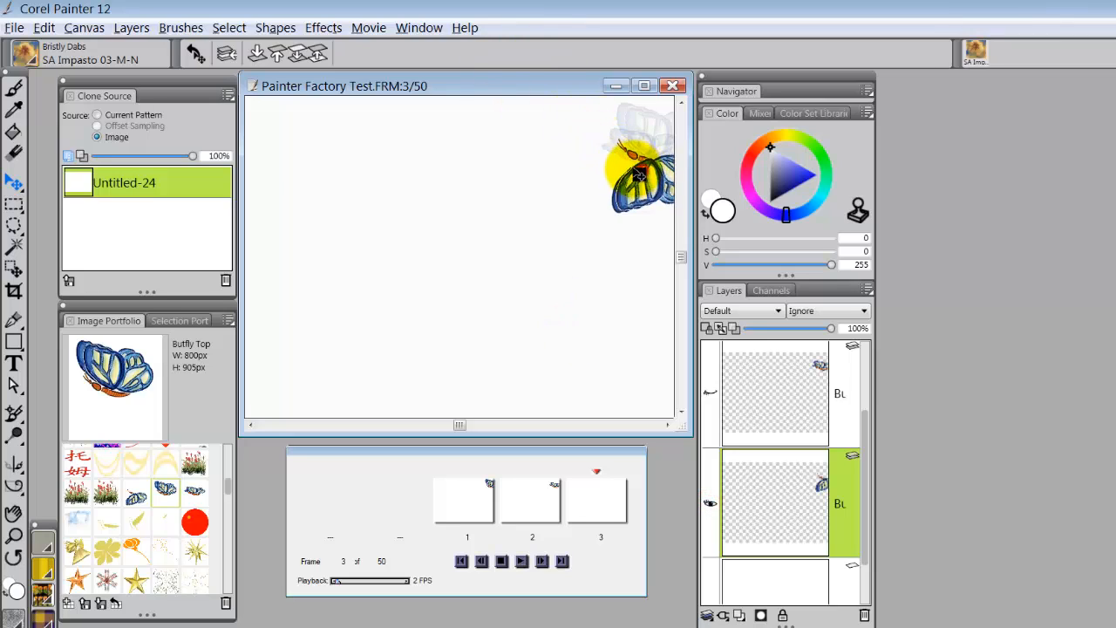
{"action": "left_click_drag", "start_coordinate": [639, 174], "coordinate": [617, 165]}
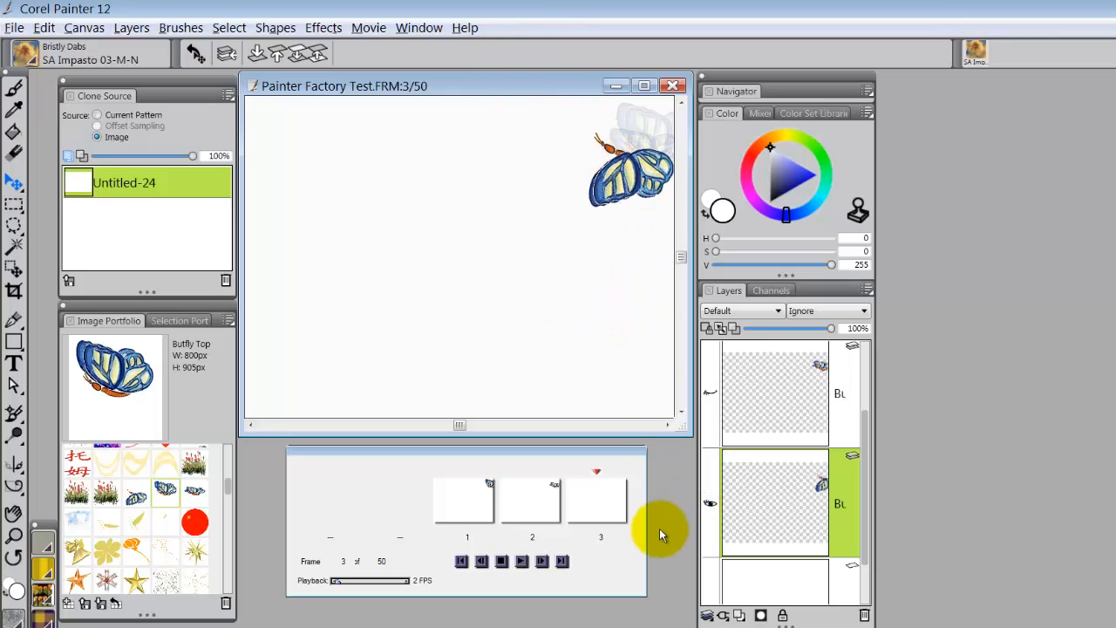
{"action": "left_click", "coordinate": [541, 561]}
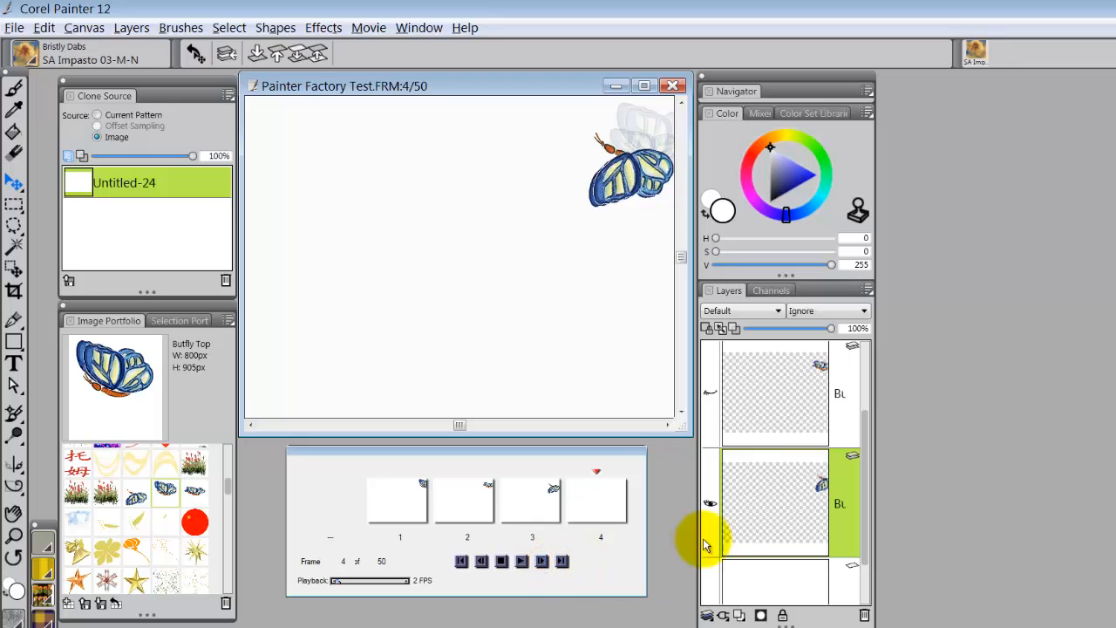
On frame 4, replace Butfly Down with the Butfly Mid layer, move it slightly further left and advance to frame 5
{"action": "left_click", "coordinate": [709, 506]}
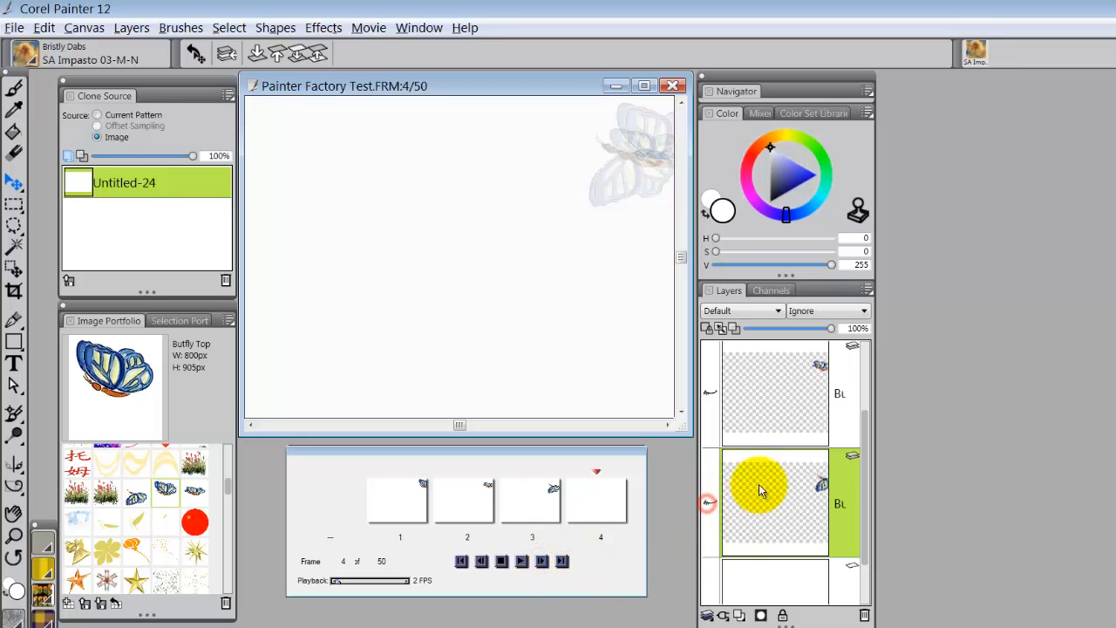
{"action": "left_click", "coordinate": [833, 403]}
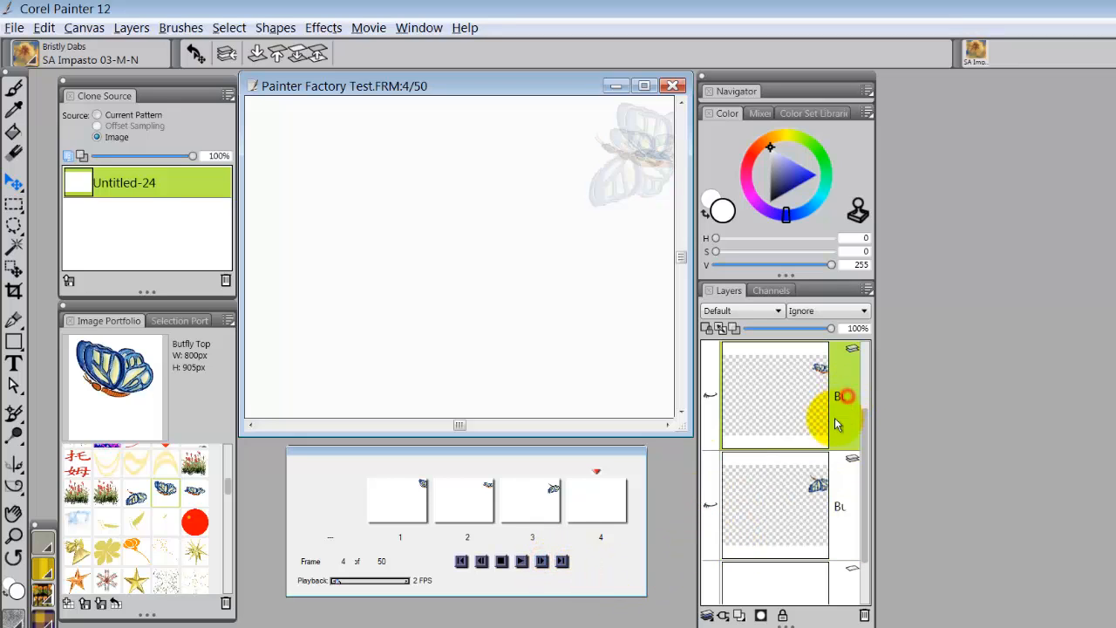
{"action": "left_click", "coordinate": [711, 395]}
{"action": "left_click_drag", "start_coordinate": [635, 155], "coordinate": [610, 162]}
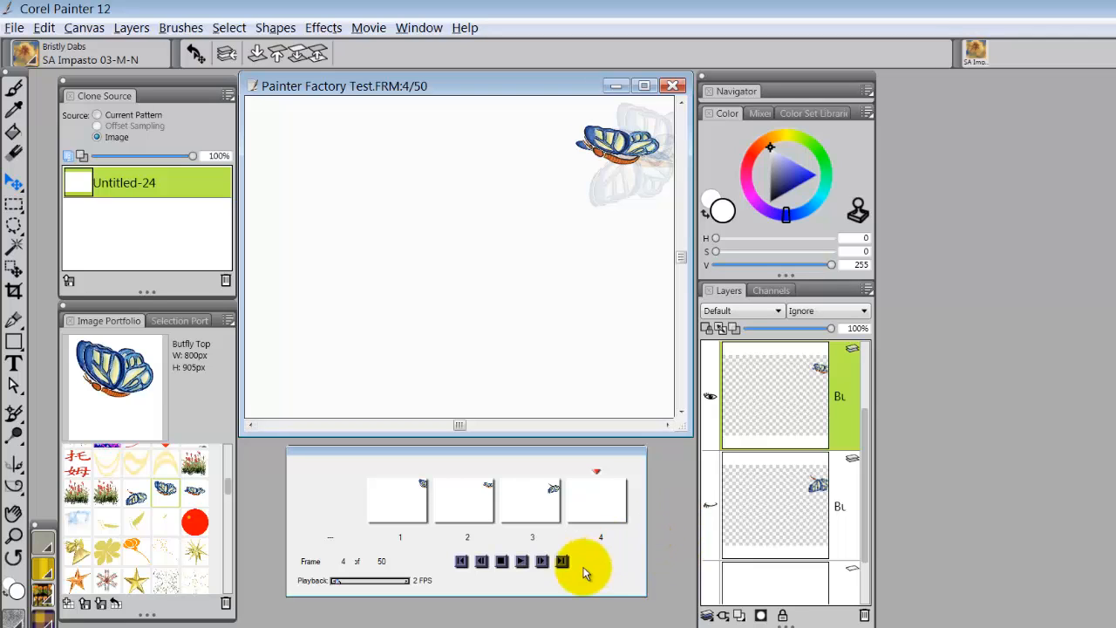
{"action": "left_click", "coordinate": [542, 564]}
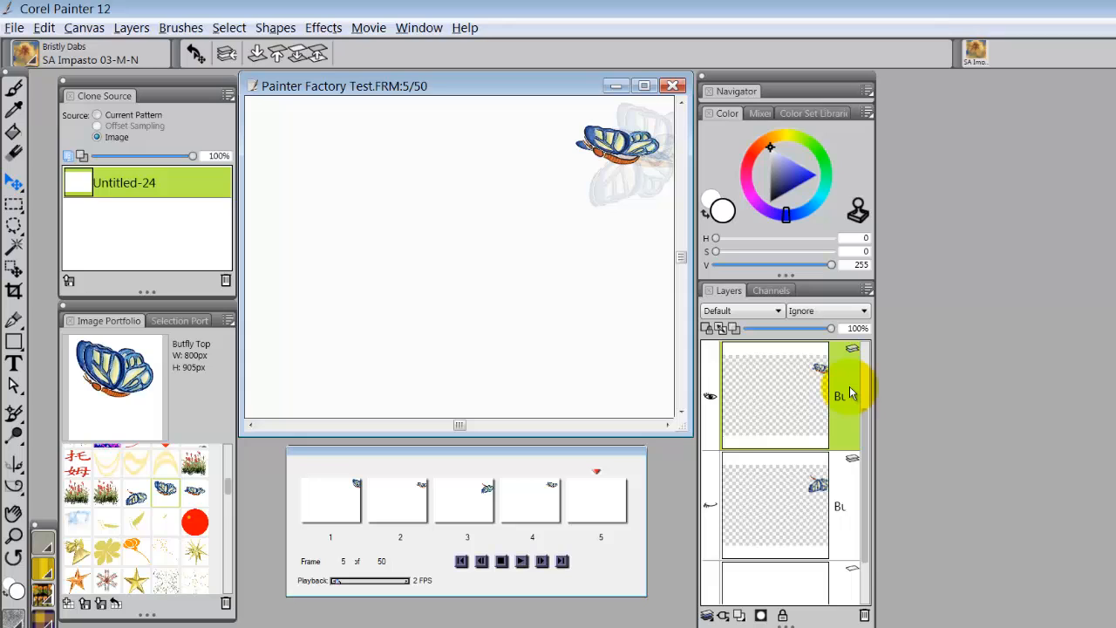
On frame 5, replace Butfly Mid with Butfly Top moved further left, advance to frame 6 and hide that layer
{"action": "left_click", "coordinate": [711, 395]}
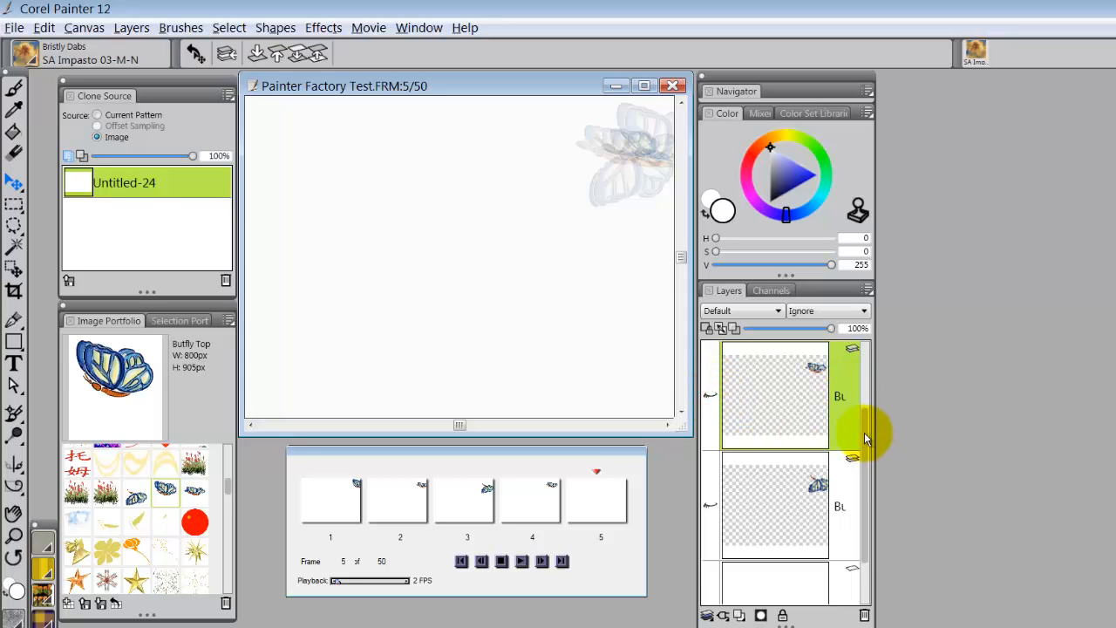
{"action": "left_click_drag", "start_coordinate": [866, 433], "coordinate": [861, 373]}
{"action": "left_click", "coordinate": [846, 392]}
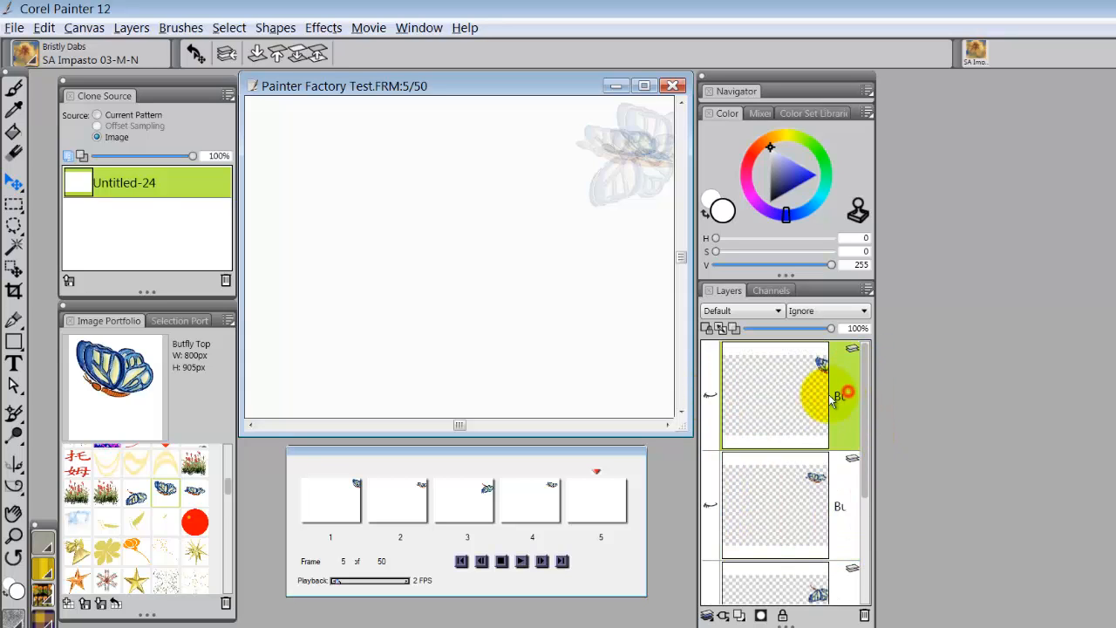
{"action": "left_click", "coordinate": [710, 397]}
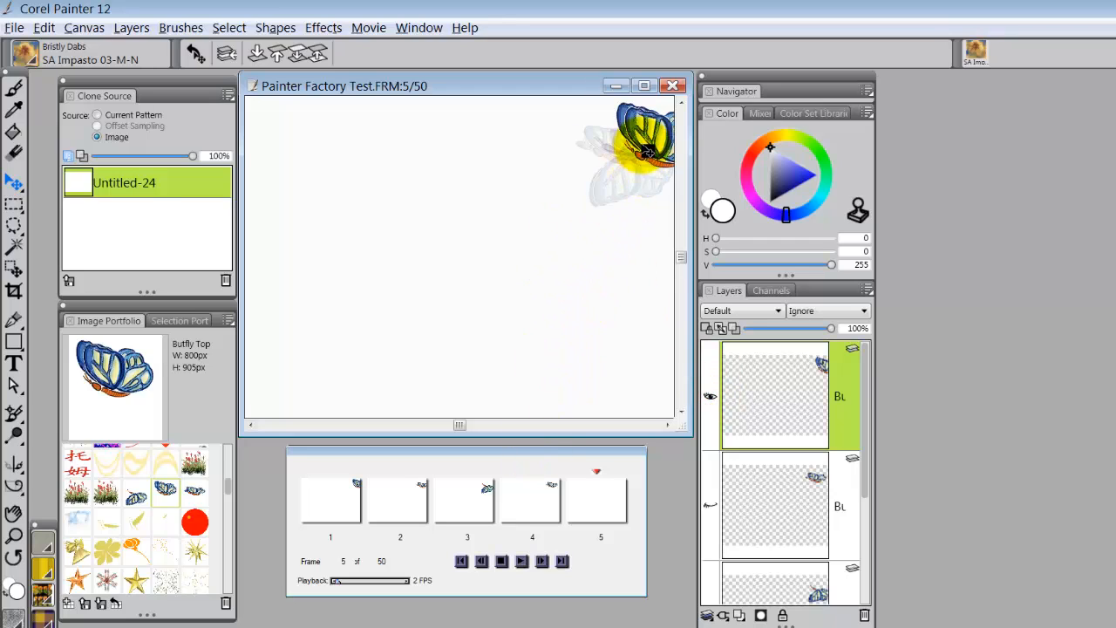
{"action": "left_click_drag", "start_coordinate": [648, 152], "coordinate": [590, 151]}
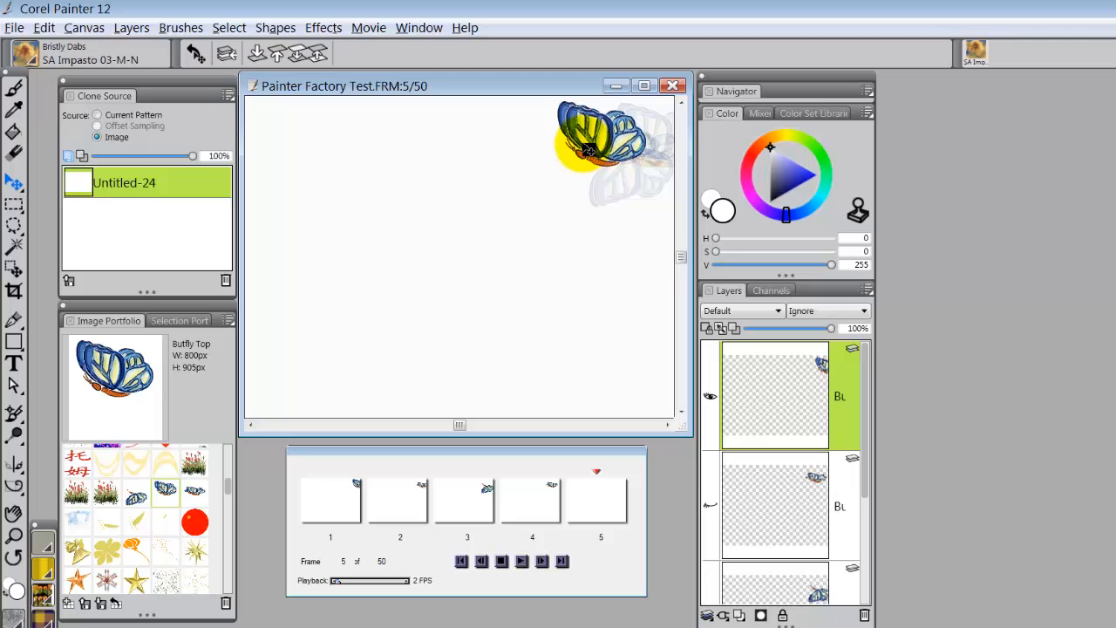
{"action": "left_click", "coordinate": [541, 566]}
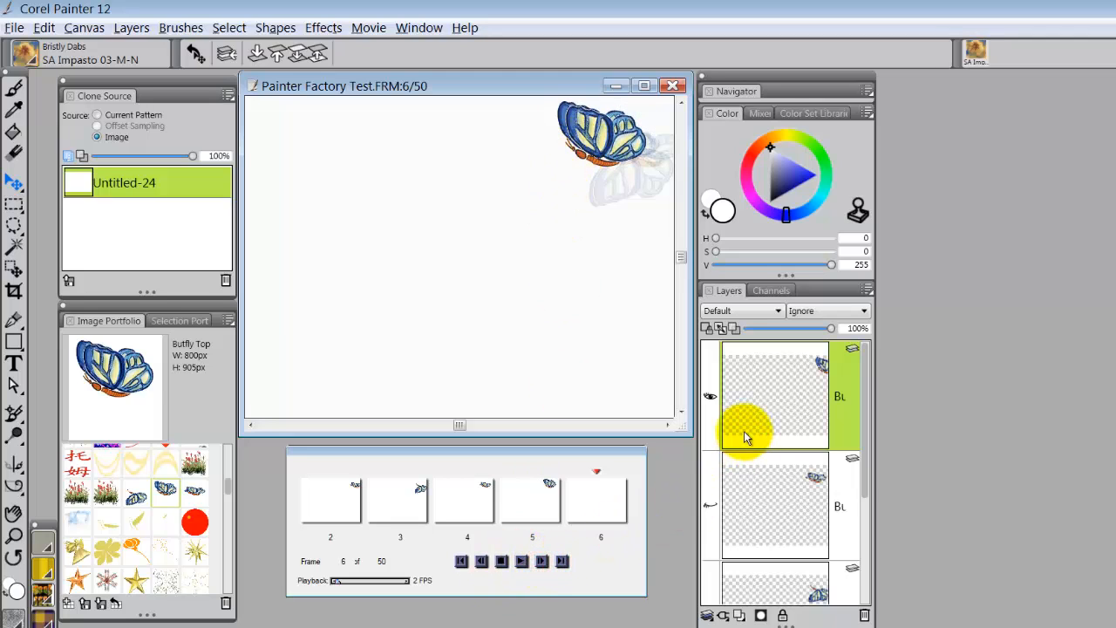
{"action": "left_click", "coordinate": [711, 396]}
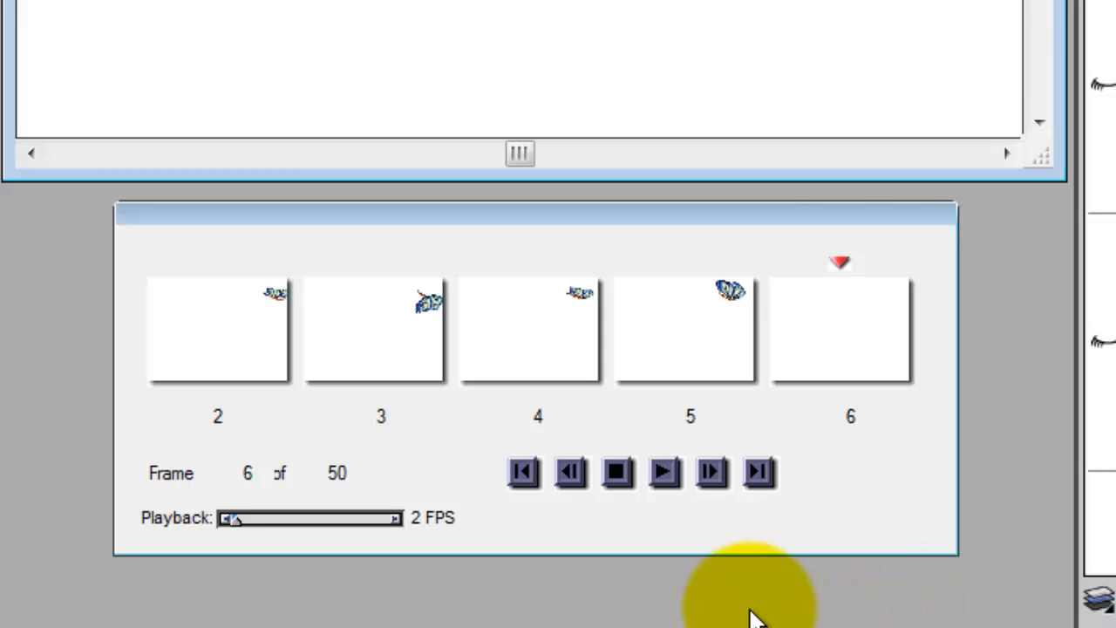
Rewind the movie to frame 1, play the butterfly animation at 2 FPS and stop the playback
{"action": "left_click", "coordinate": [524, 472]}
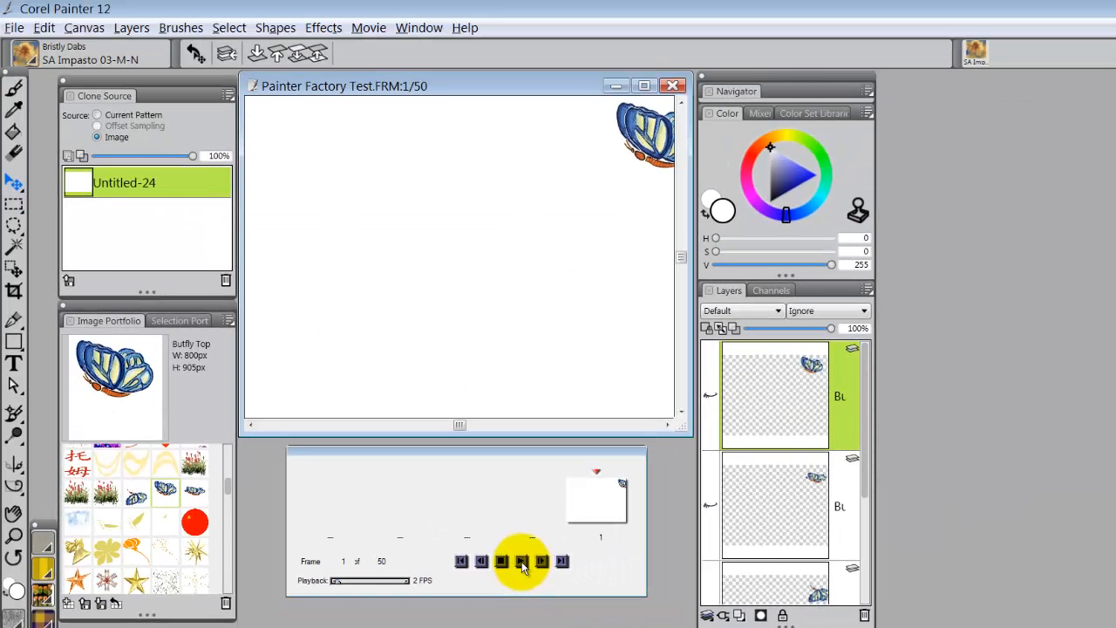
{"action": "left_click", "coordinate": [664, 471]}
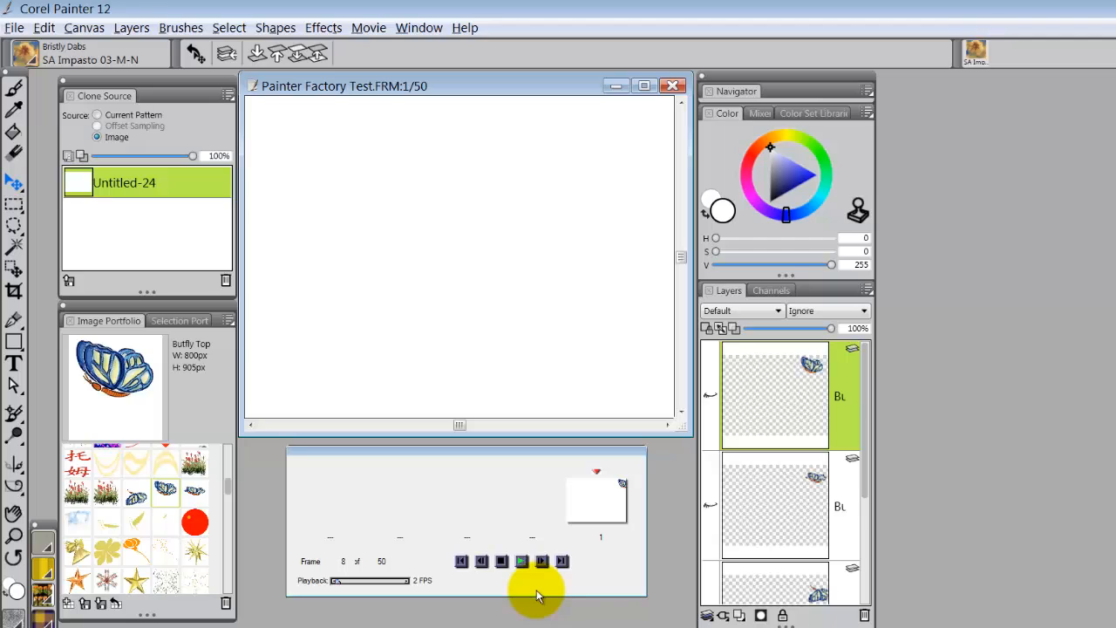
{"action": "left_click", "coordinate": [501, 562]}
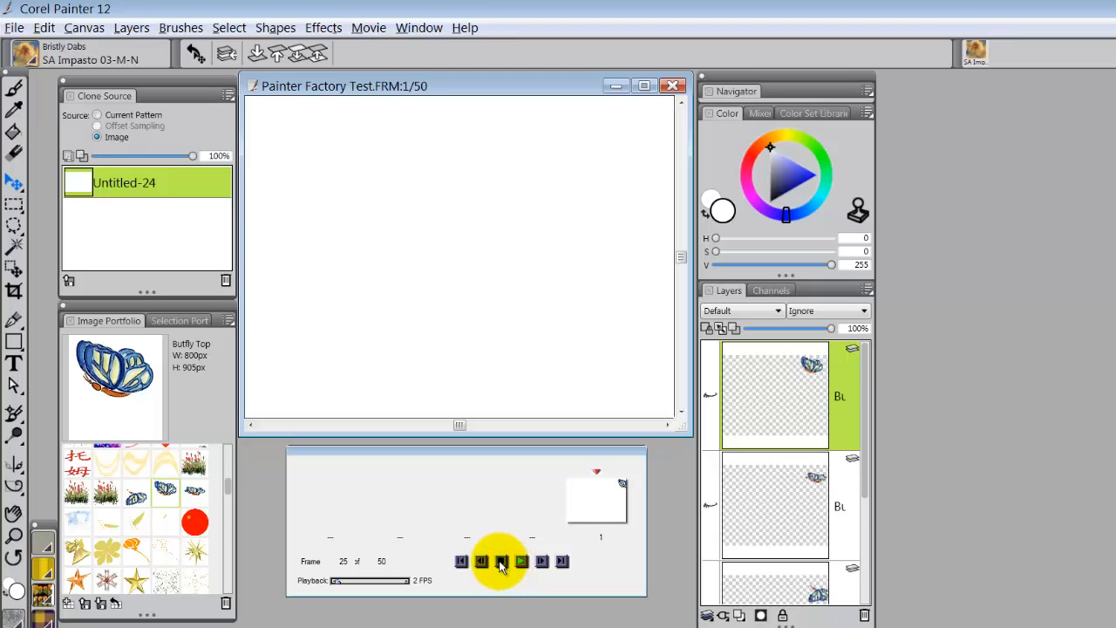
{"action": "left_click", "coordinate": [502, 563]}
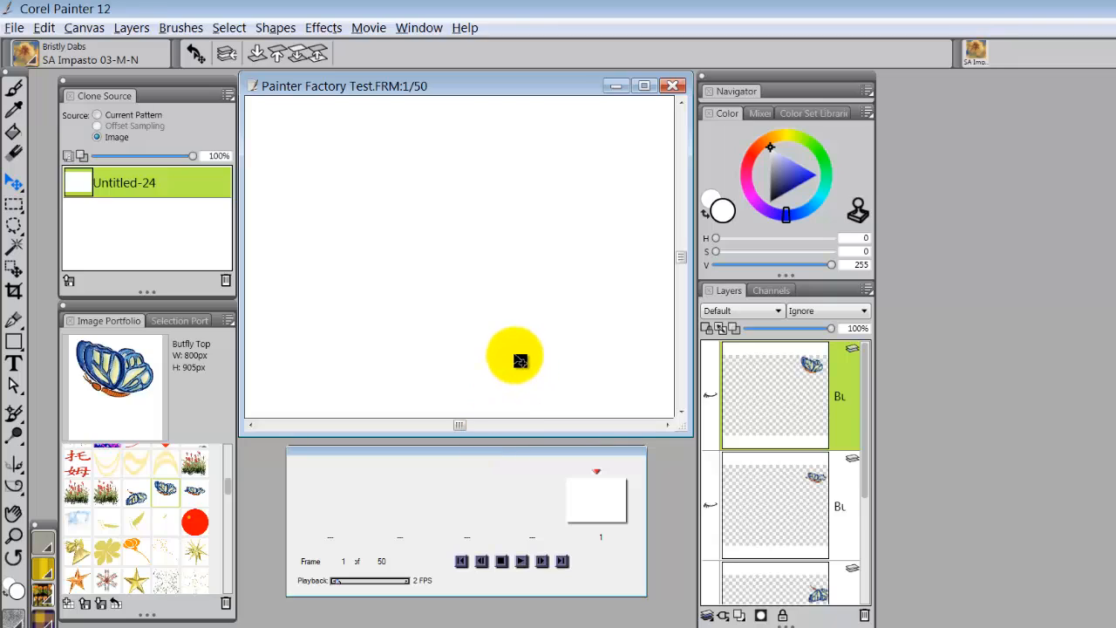